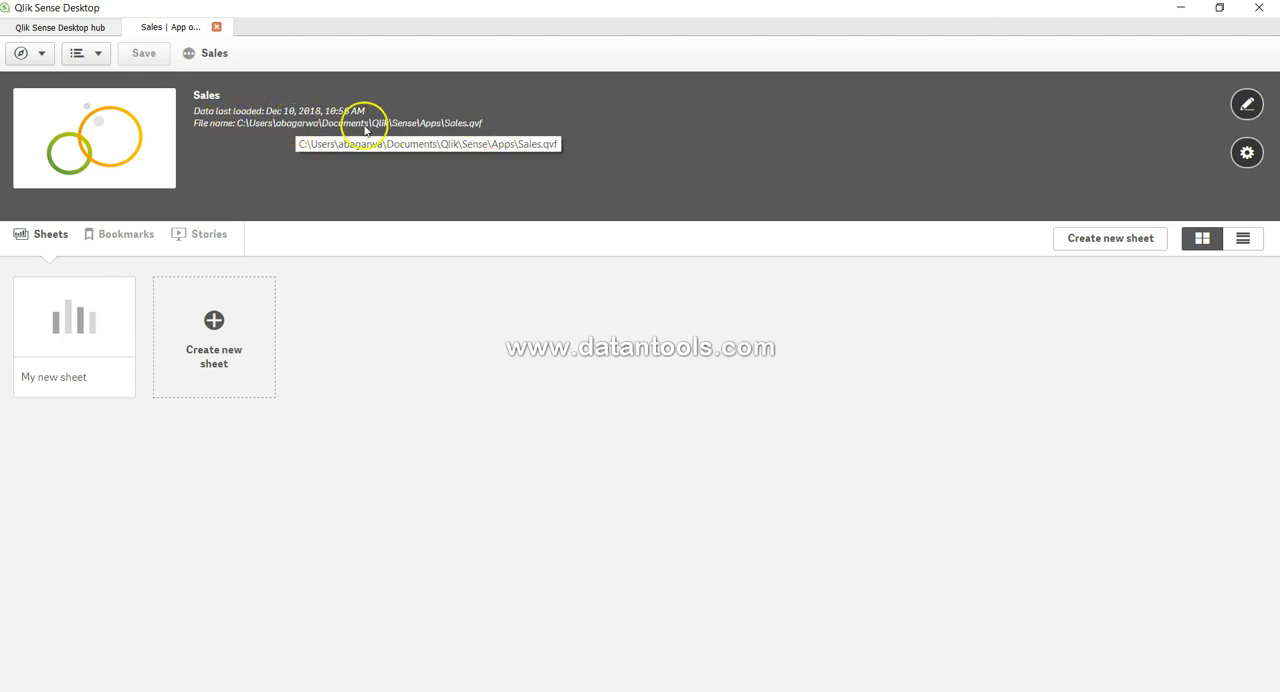
- View the Sales app's editable title and description, and leave editing without changing them
{"action": "left_click", "coordinate": [1246, 106]}
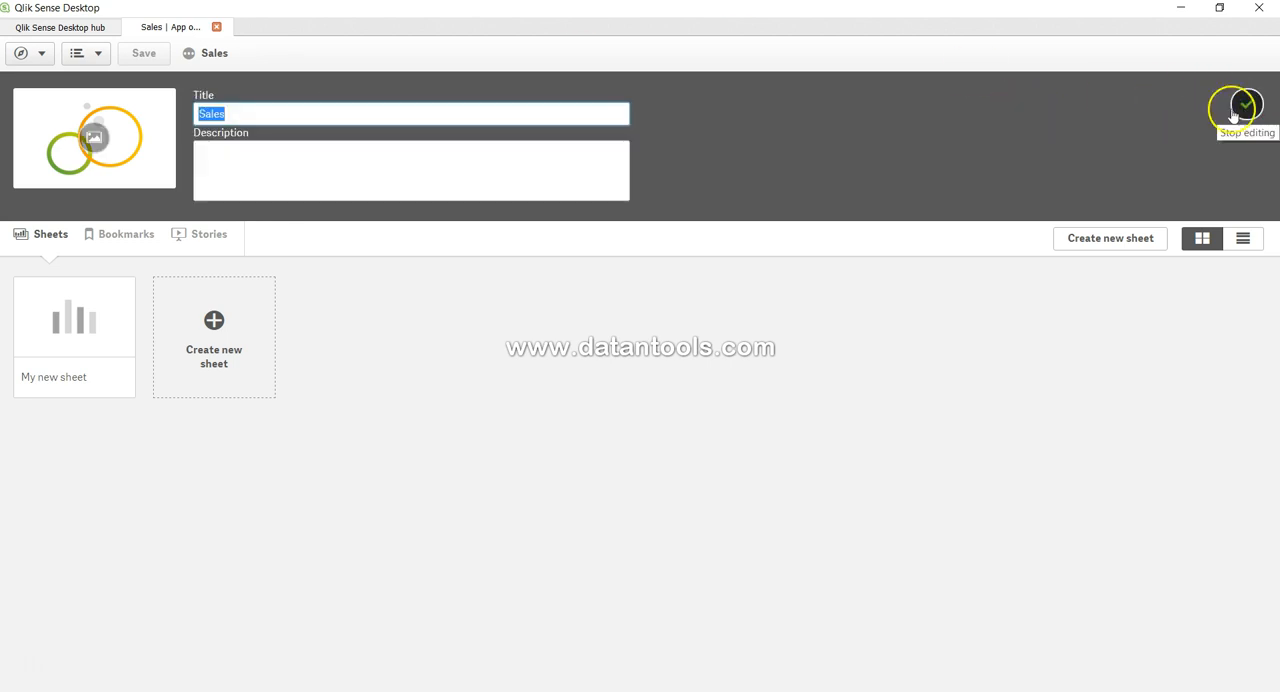
{"action": "left_click", "coordinate": [250, 160]}
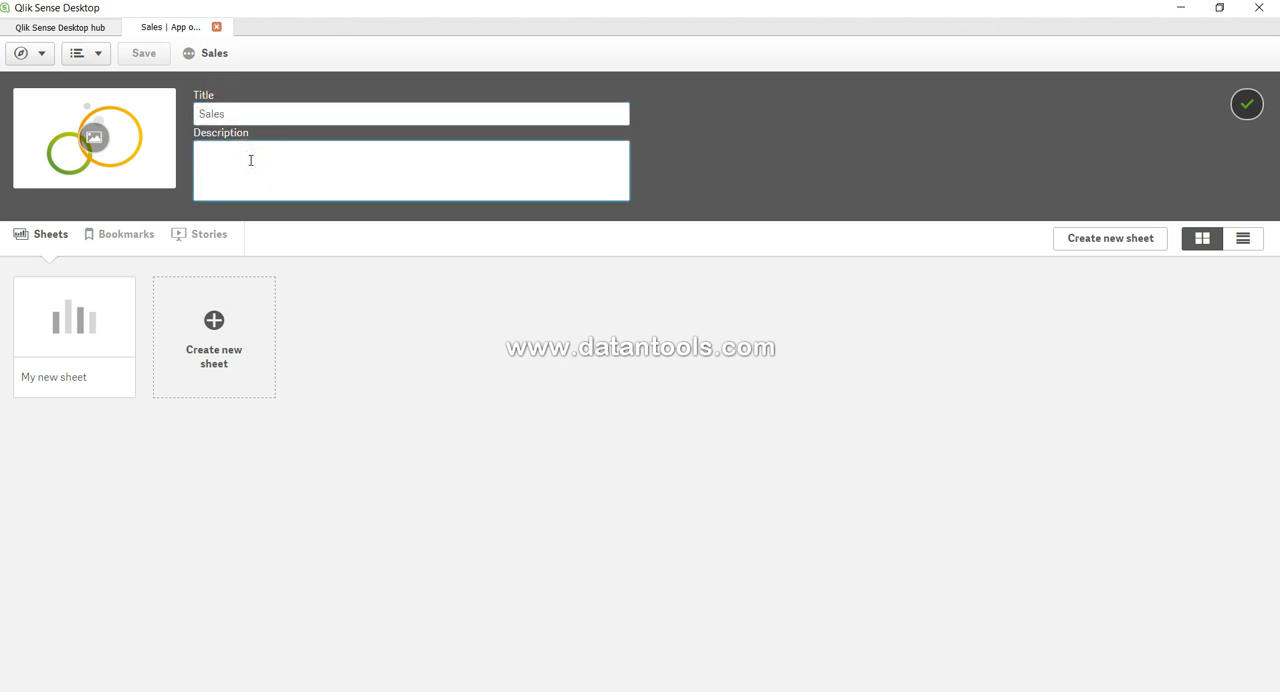
{"action": "left_click", "coordinate": [1248, 108]}
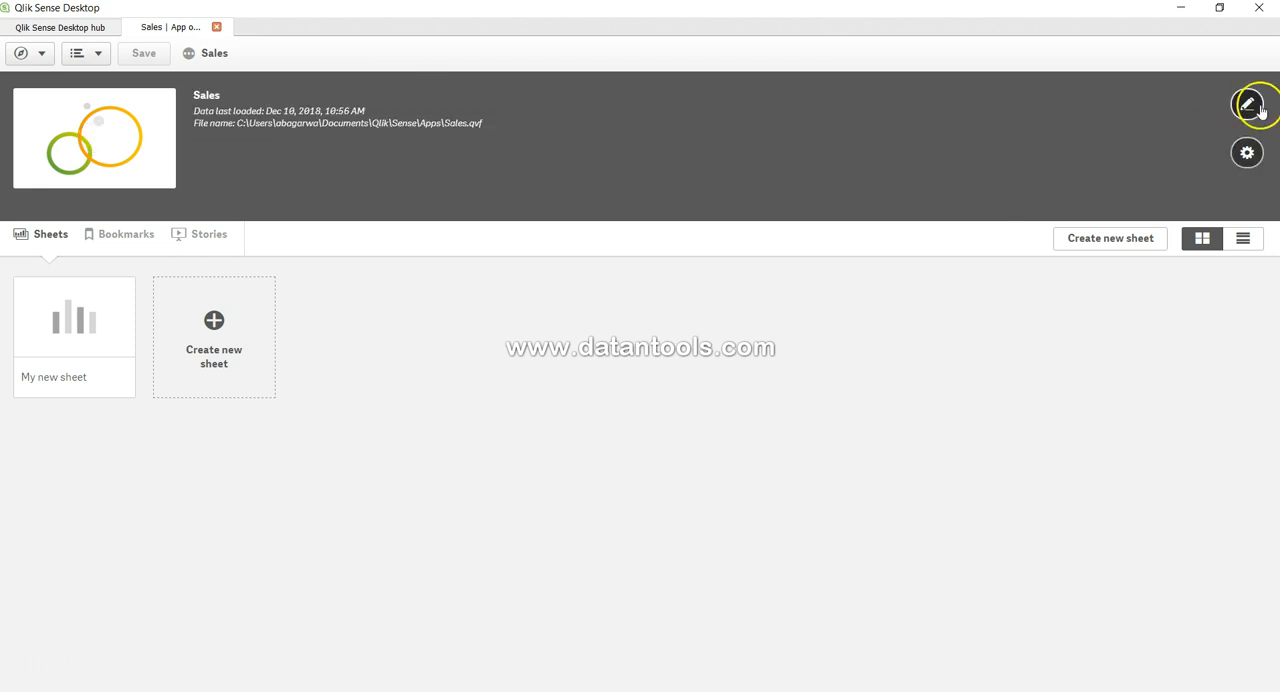
- Open the Sales app's options and look through the available app themes without choosing another one
{"action": "left_click", "coordinate": [1247, 156]}
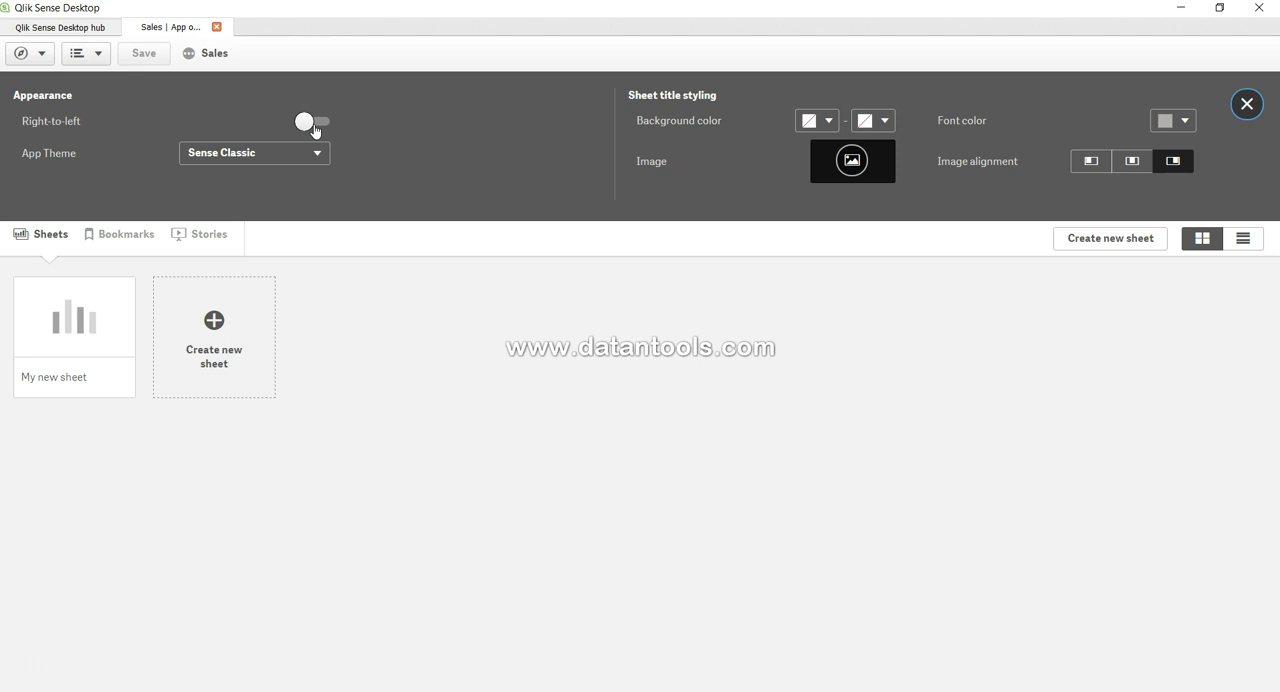
{"action": "left_click", "coordinate": [212, 158]}
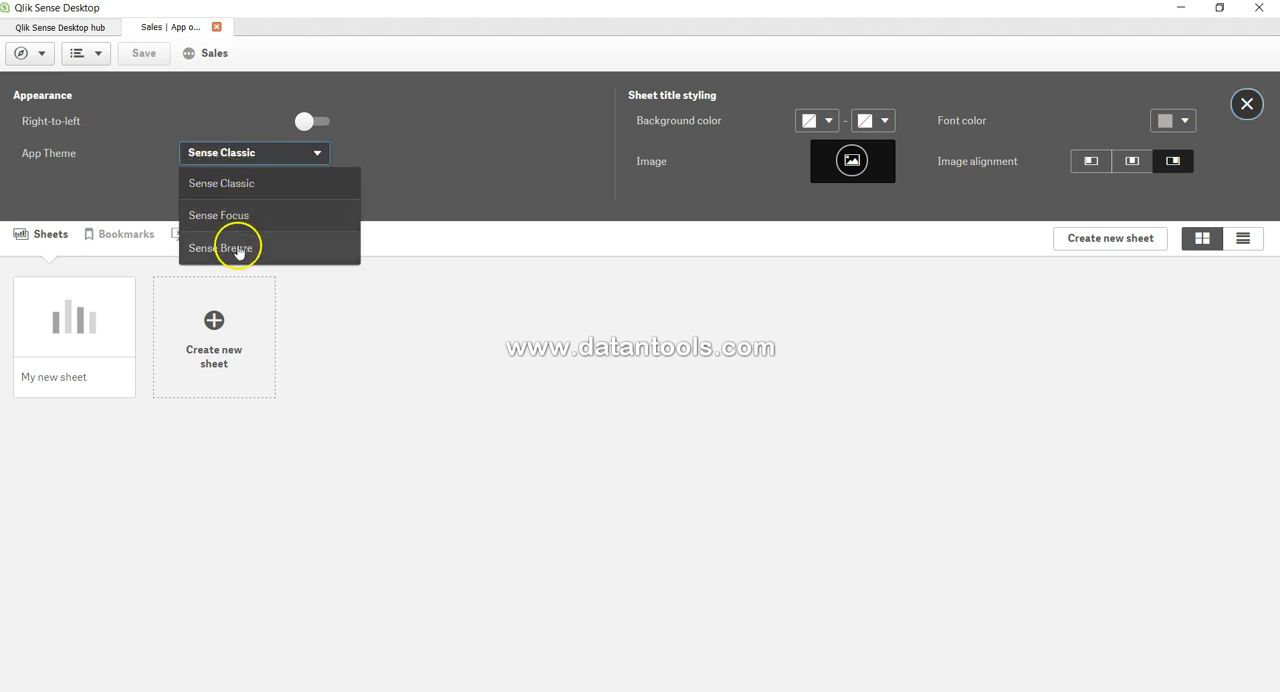
{"action": "left_click", "coordinate": [500, 189]}
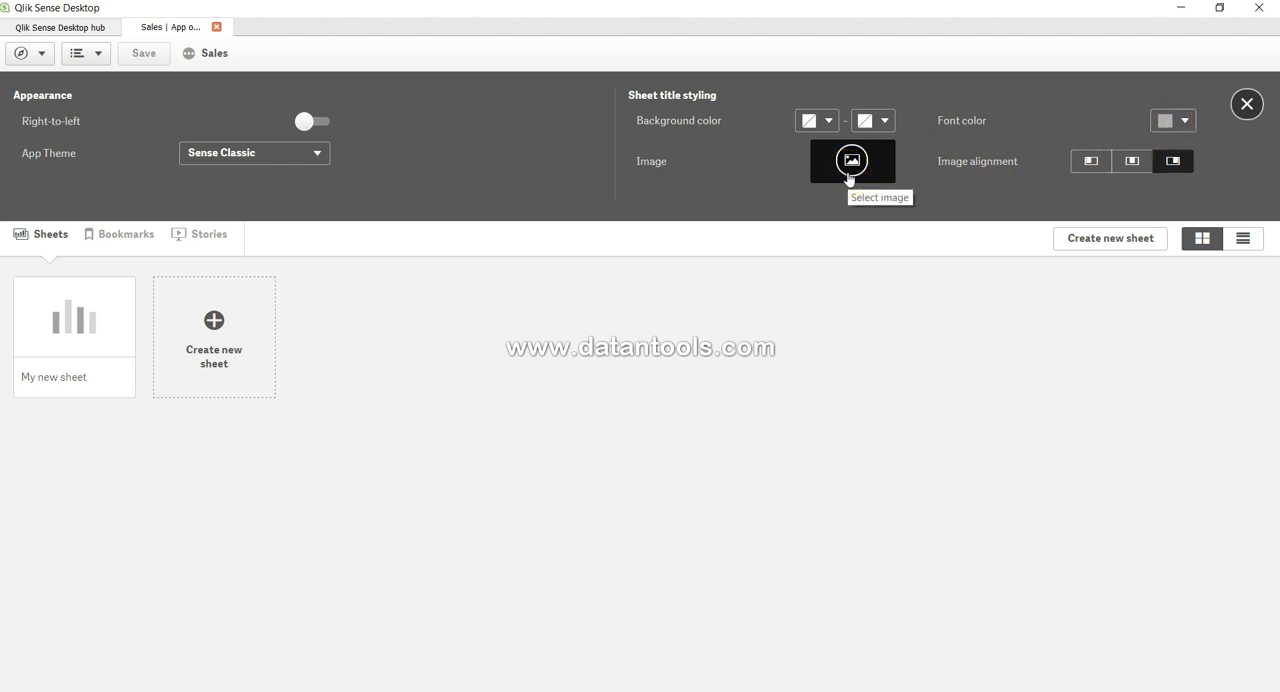
- Look at the app thumbnails in the hub, and return to the Sales app's sheet title image setting
{"action": "left_click", "coordinate": [88, 27]}
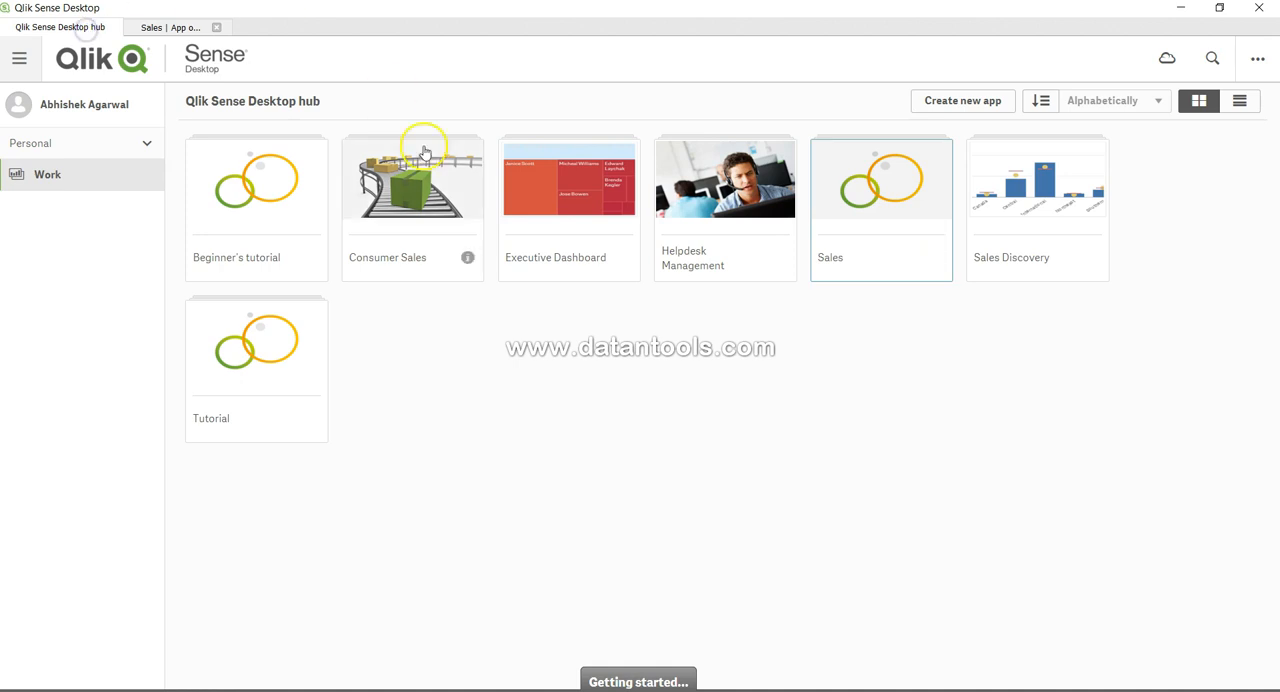
{"action": "left_click", "coordinate": [180, 30]}
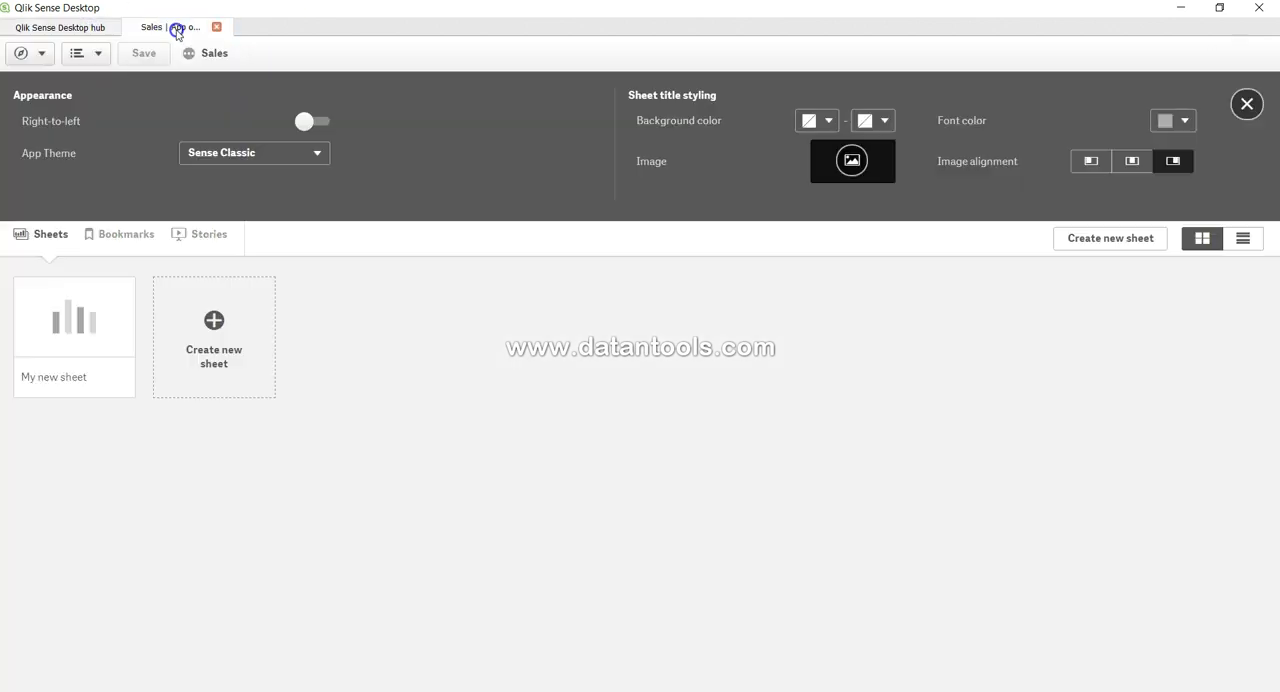
{"action": "left_click", "coordinate": [850, 175]}
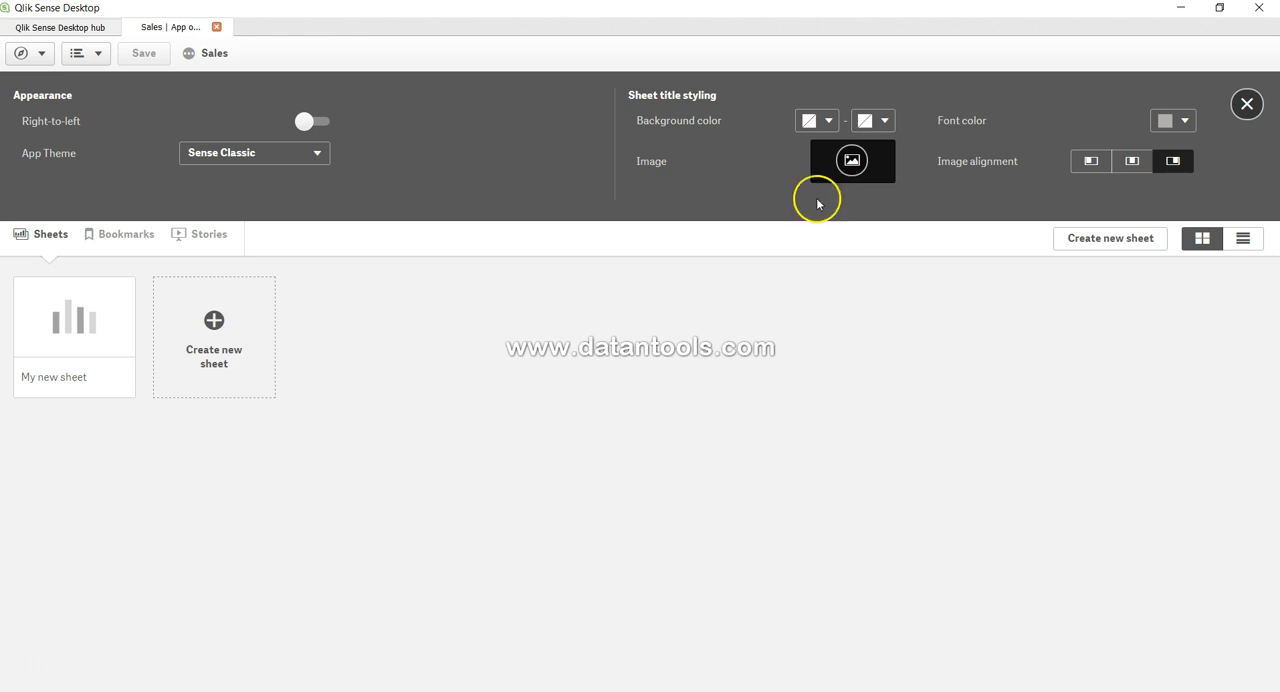
- Switch to Chrome and open pixabay.com in a new tab
{"action": "mouse_move", "coordinate": [440, 691]}
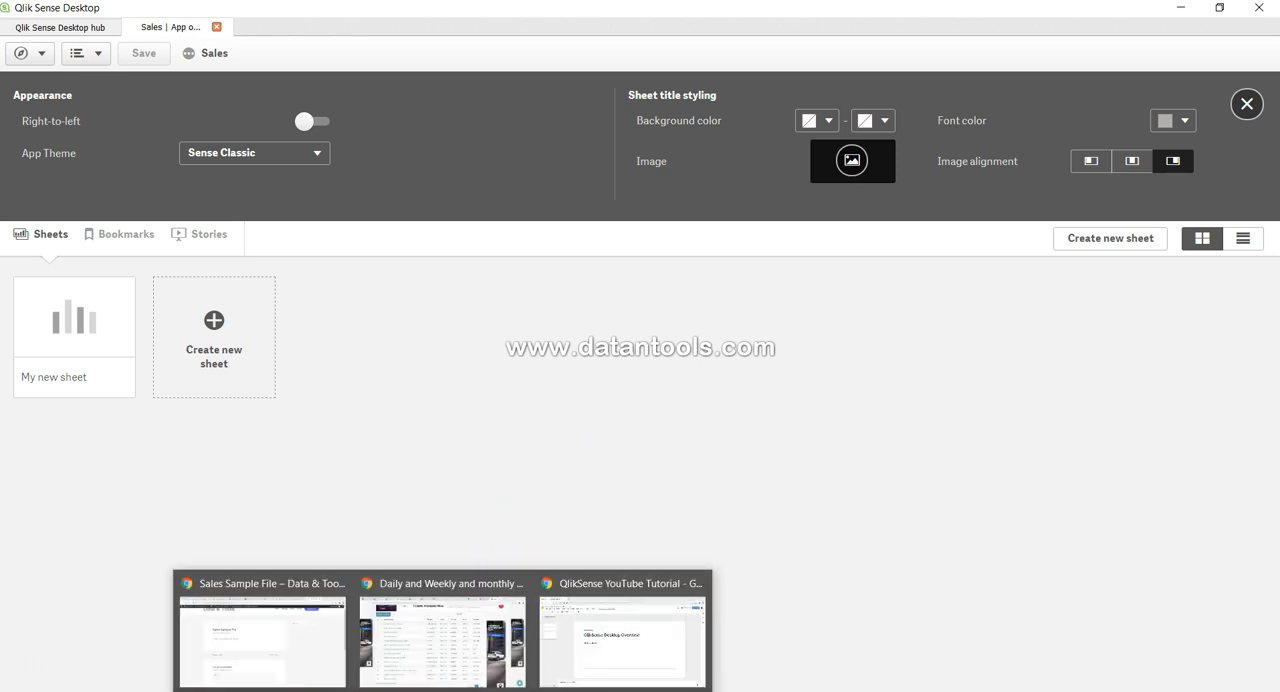
{"action": "left_click", "coordinate": [578, 636]}
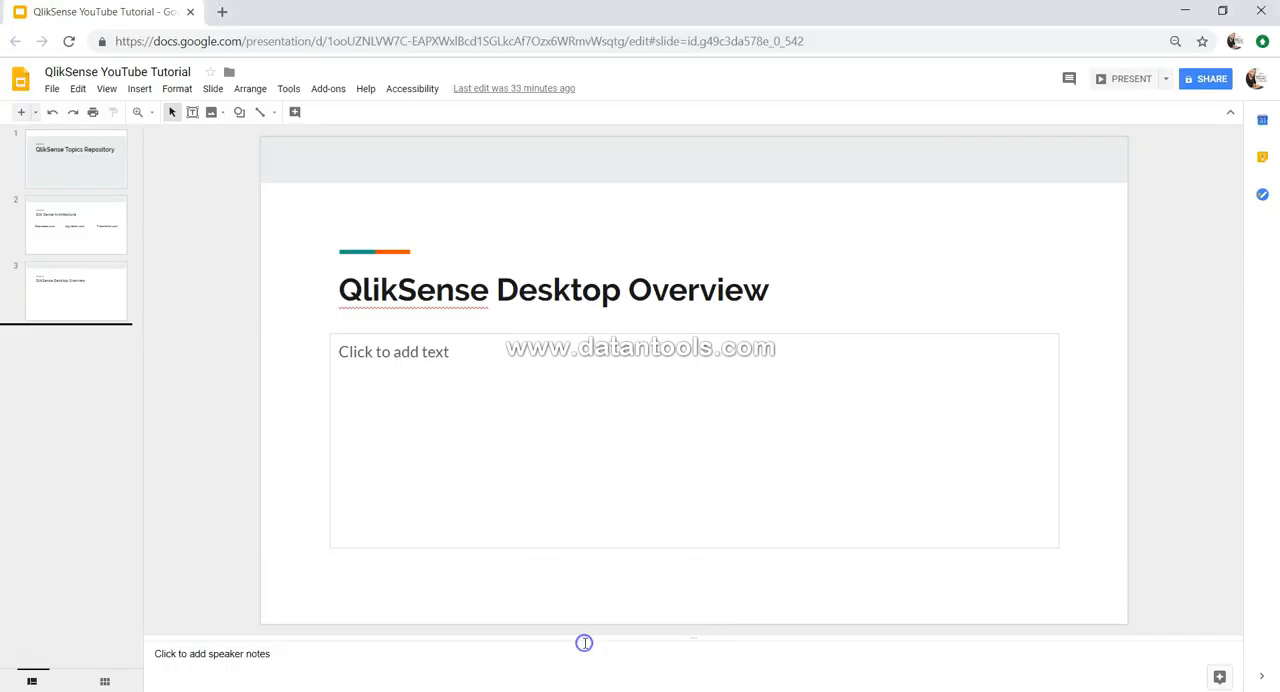
{"action": "left_click", "coordinate": [222, 11]}
{"action": "type", "text": "pixabay.com"}
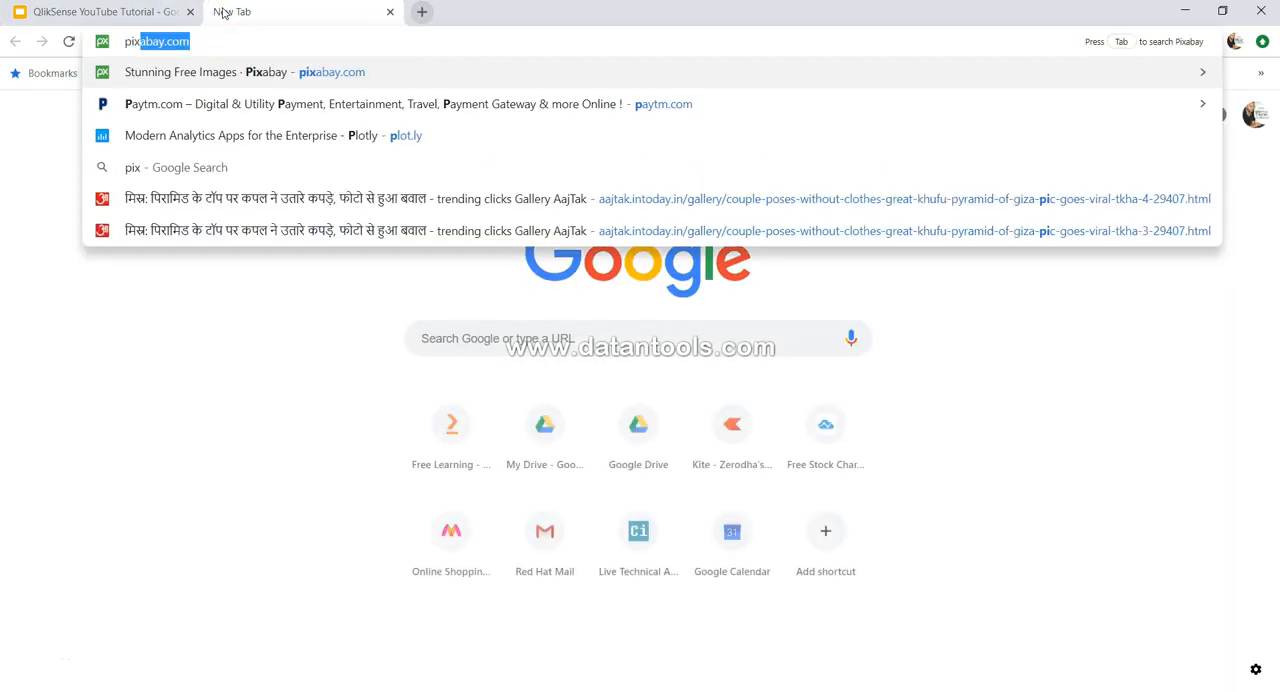
{"action": "key", "text": "Return"}
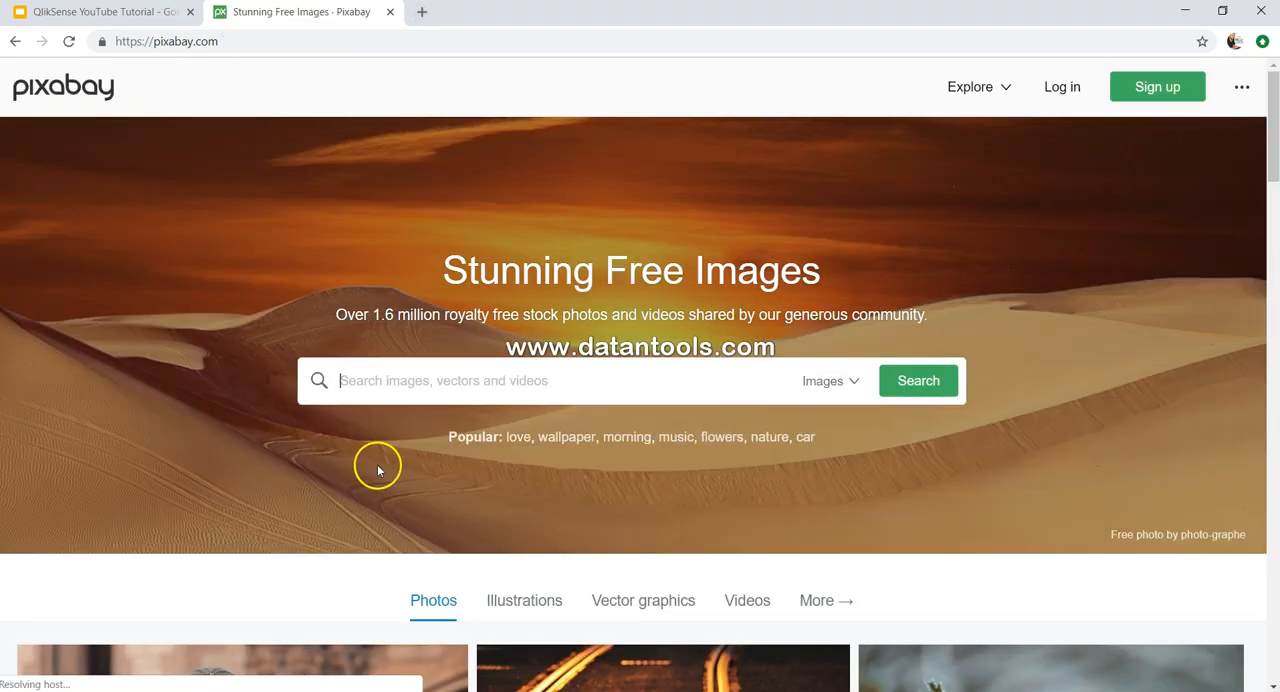
- Search Pixabay for "analysis" images
{"action": "scroll", "coordinate": [377, 466], "scroll_direction": "down", "scroll_amount": 4}
{"action": "scroll", "coordinate": [375, 474], "scroll_direction": "down", "scroll_amount": 3}
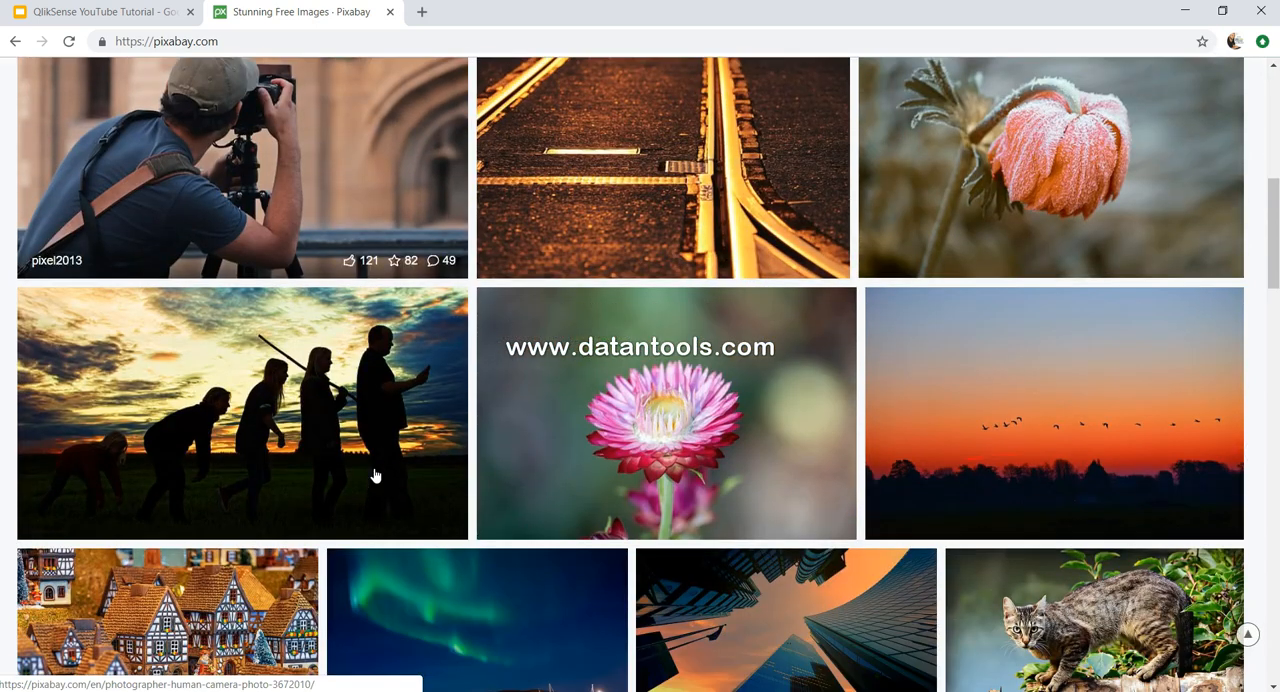
{"action": "scroll", "coordinate": [375, 474], "scroll_direction": "up", "scroll_amount": 6}
{"action": "left_click", "coordinate": [440, 380]}
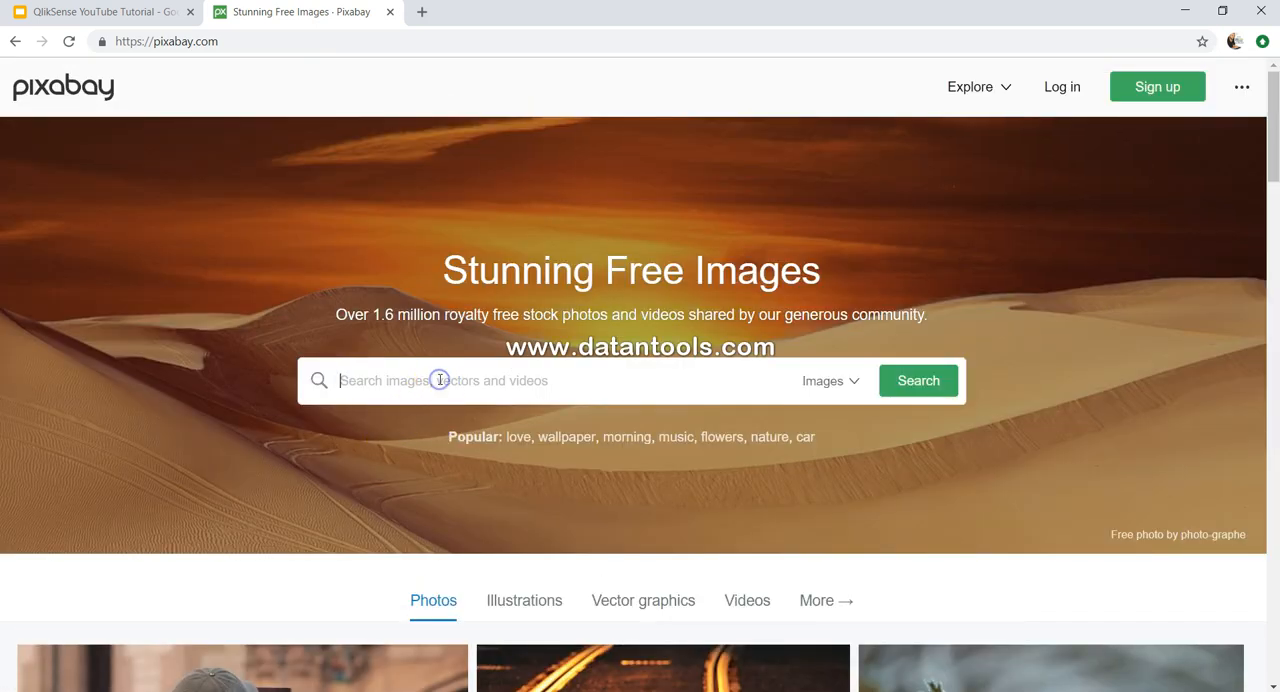
{"action": "type", "text": "analysis"}
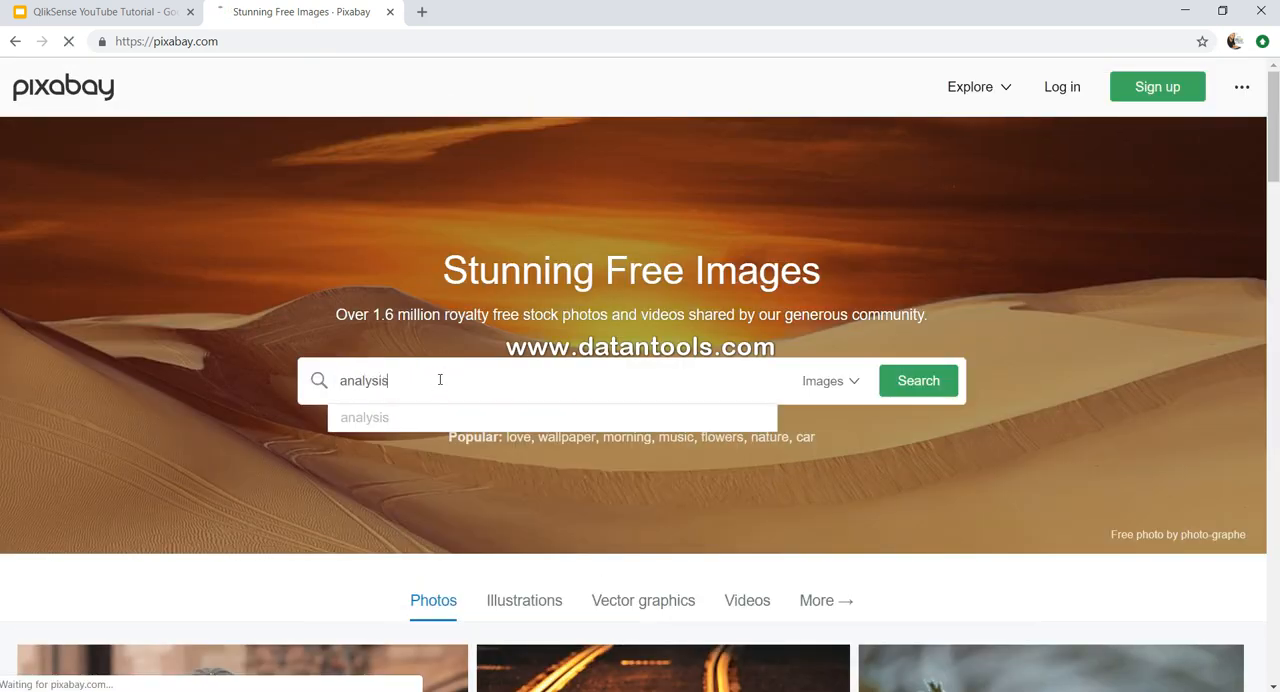
{"action": "key", "text": "Return"}
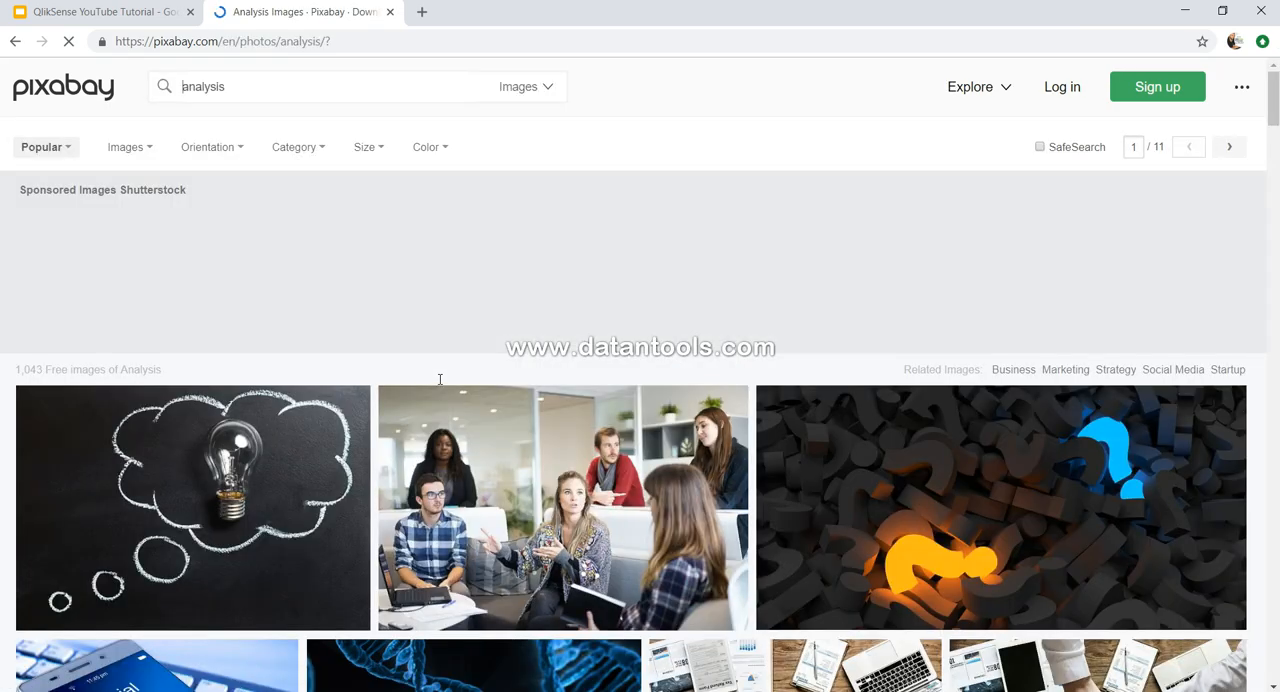
- Browse the Pixabay analysis images for a picture suited to the app
{"action": "scroll", "coordinate": [940, 385], "scroll_direction": "down", "scroll_amount": 3}
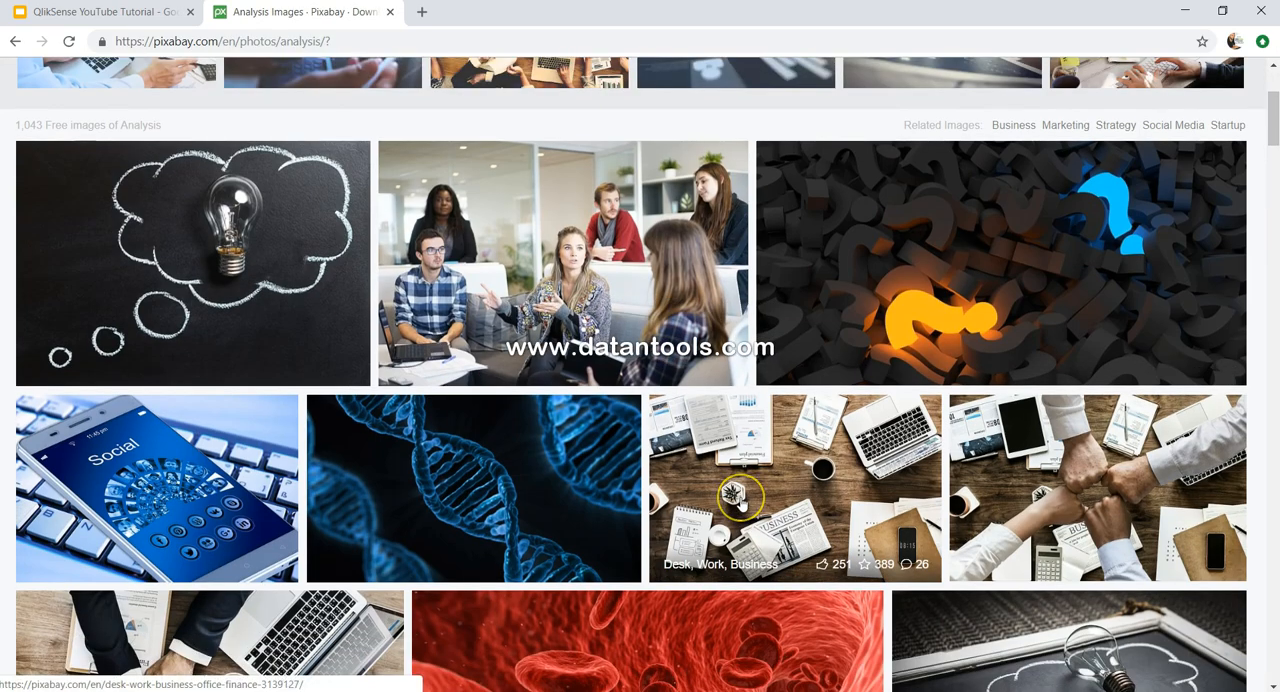
{"action": "scroll", "coordinate": [742, 503], "scroll_direction": "down", "scroll_amount": 4}
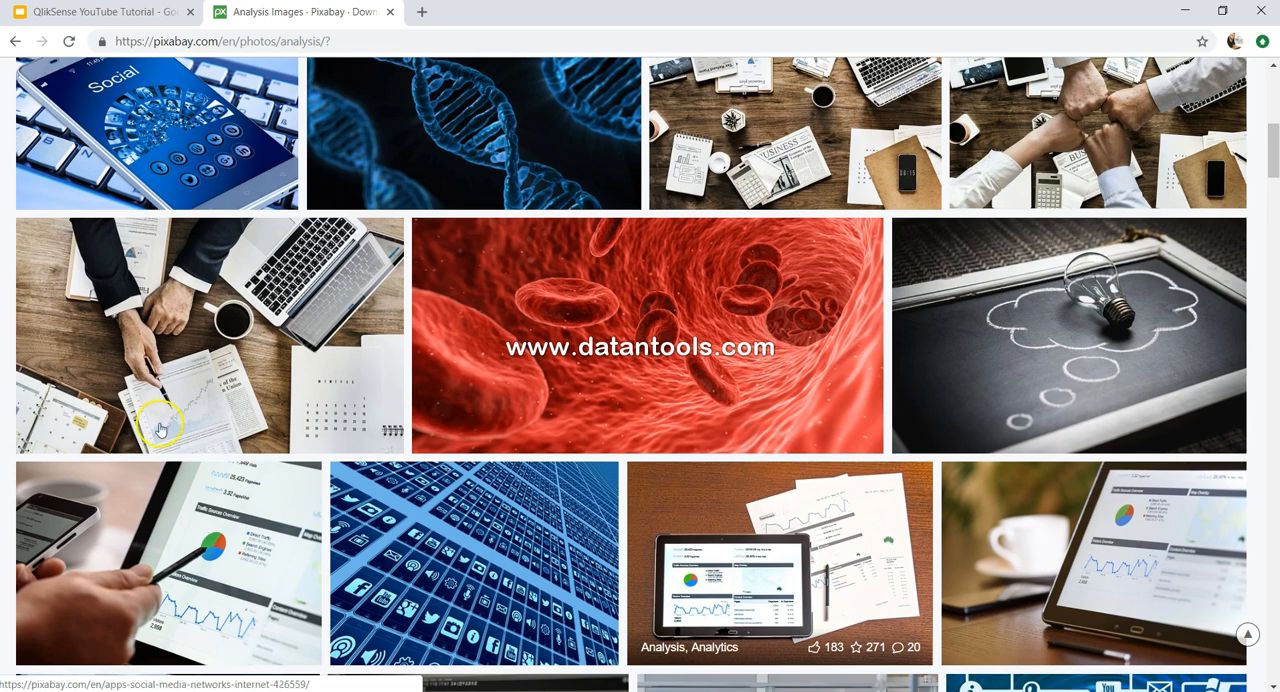
{"action": "left_click", "coordinate": [210, 340]}
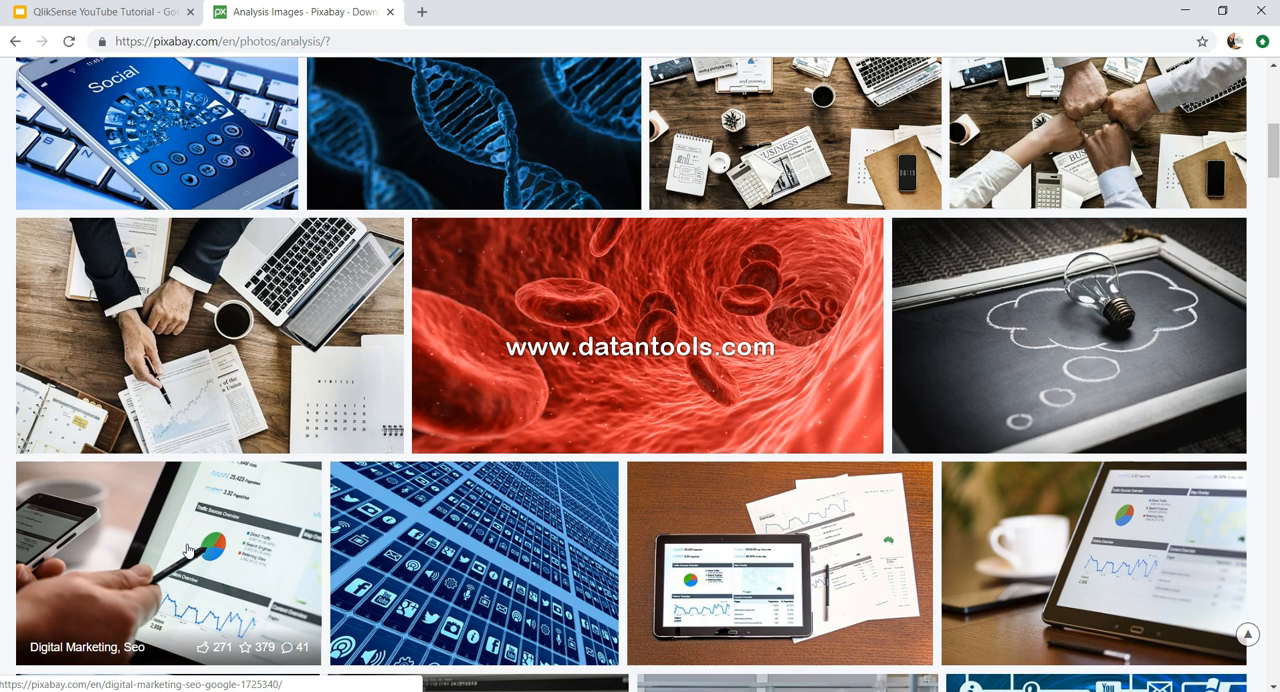
{"action": "scroll", "coordinate": [187, 548], "scroll_direction": "up", "scroll_amount": 3}
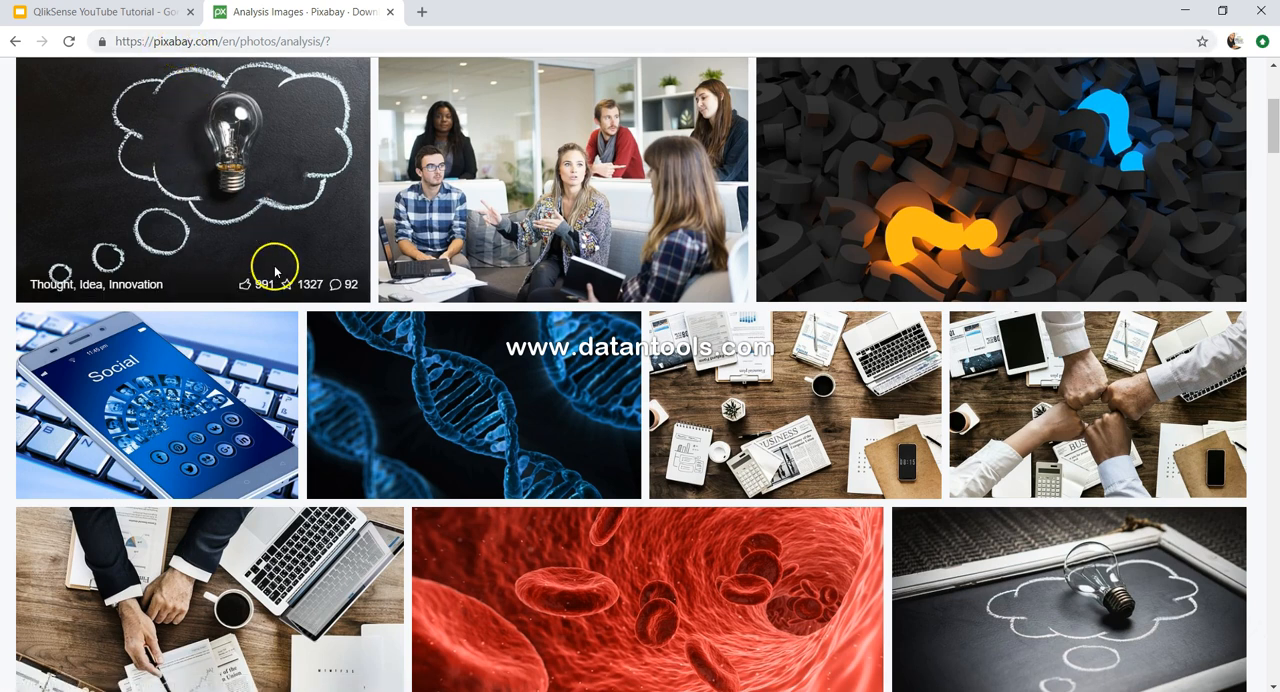
{"action": "scroll", "coordinate": [551, 437], "scroll_direction": "up", "scroll_amount": 3}
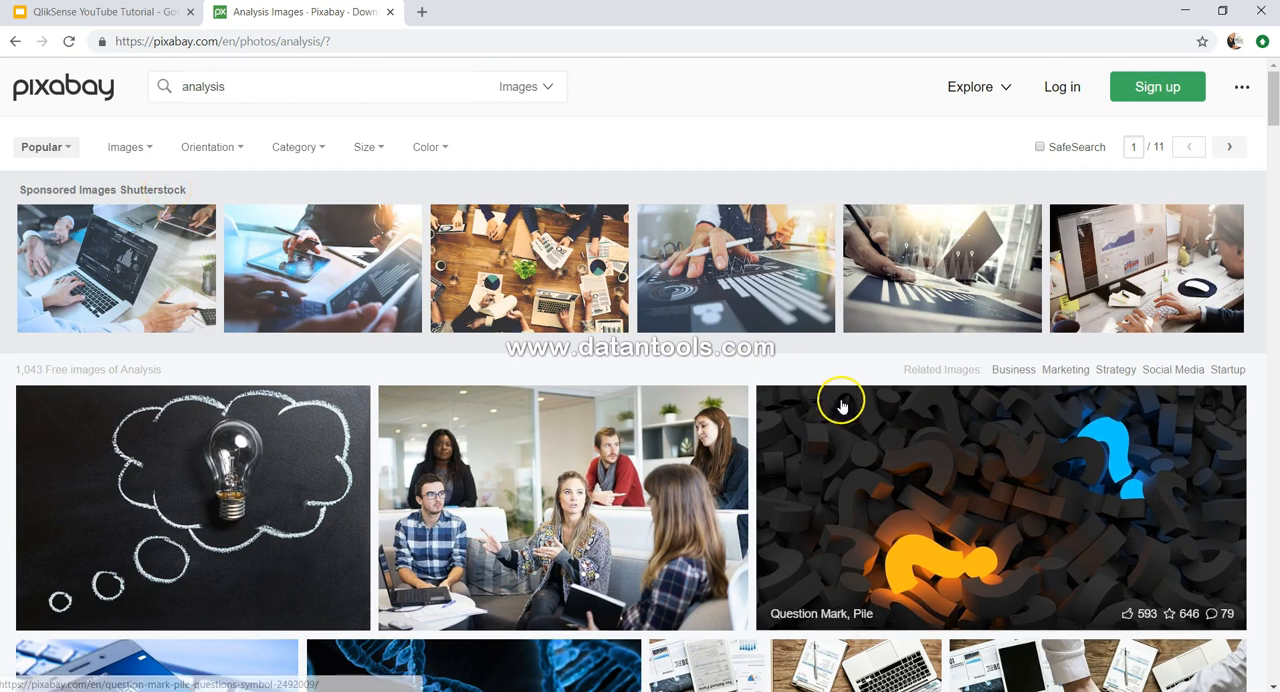
- Switch back to Qlik Sense Desktop, close the app options, and view the app's bookmarks and stories before returning to its sheets
{"action": "key", "text": "alt+Tab"}
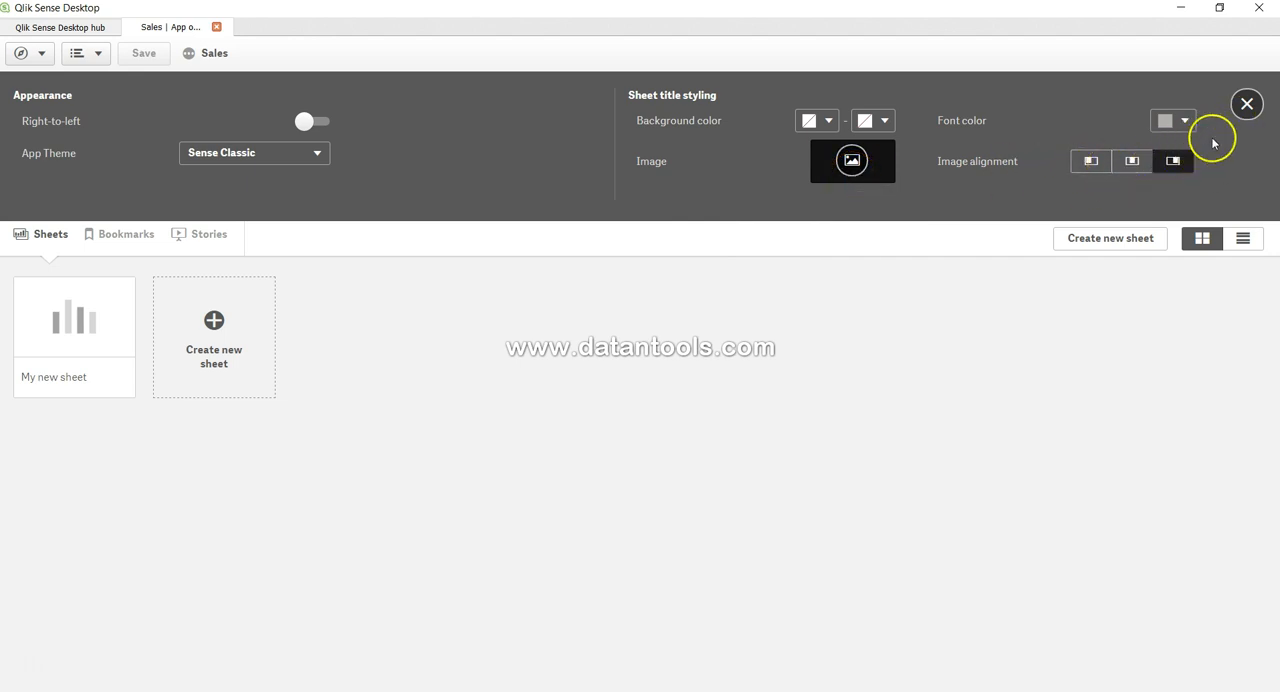
{"action": "left_click", "coordinate": [1248, 106]}
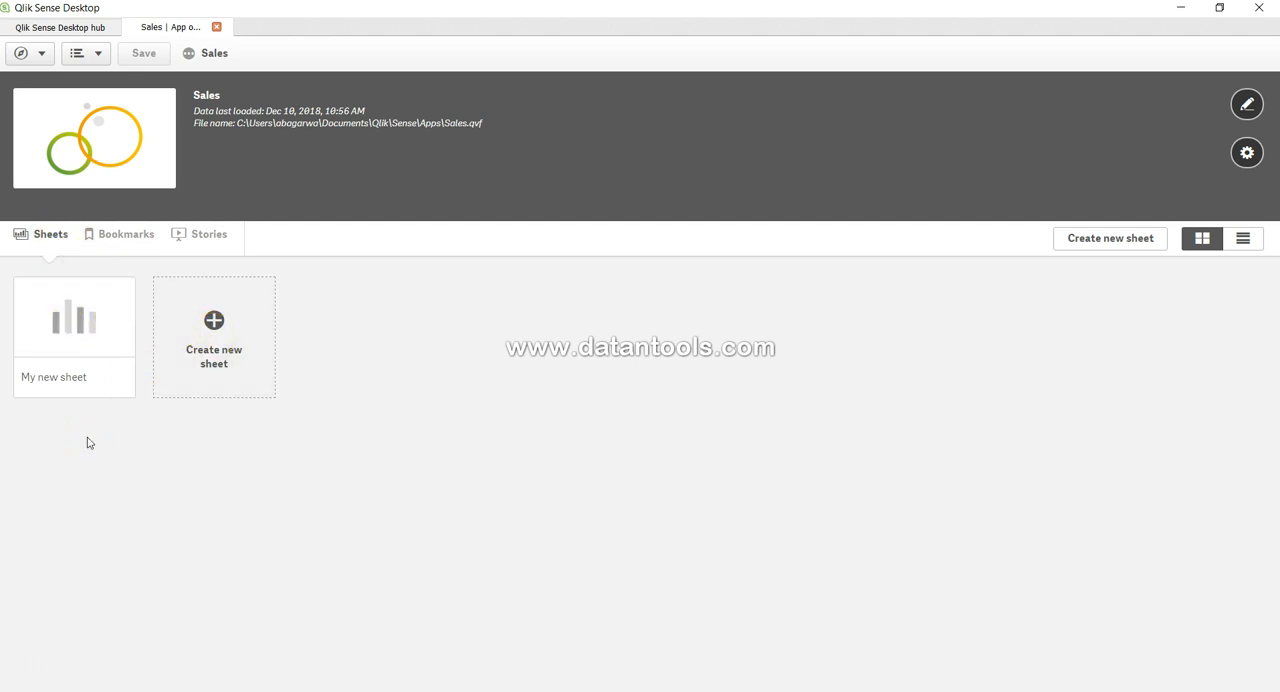
{"action": "left_click", "coordinate": [129, 239]}
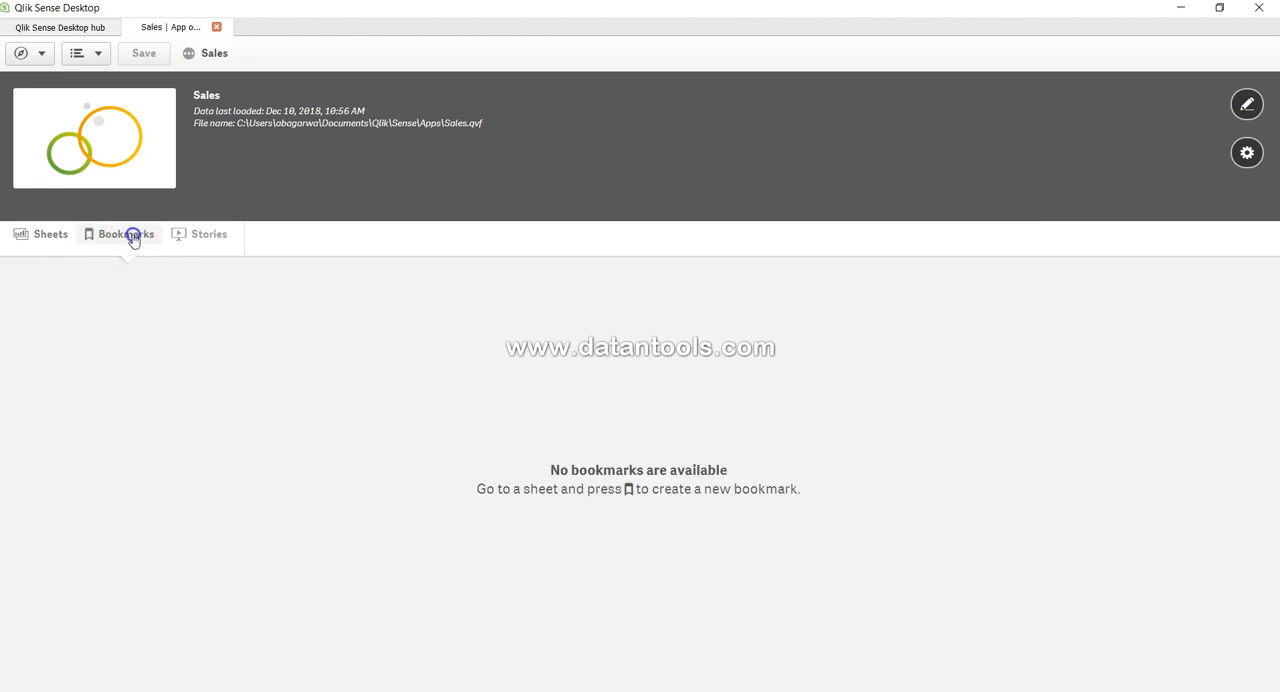
{"action": "left_click", "coordinate": [209, 240]}
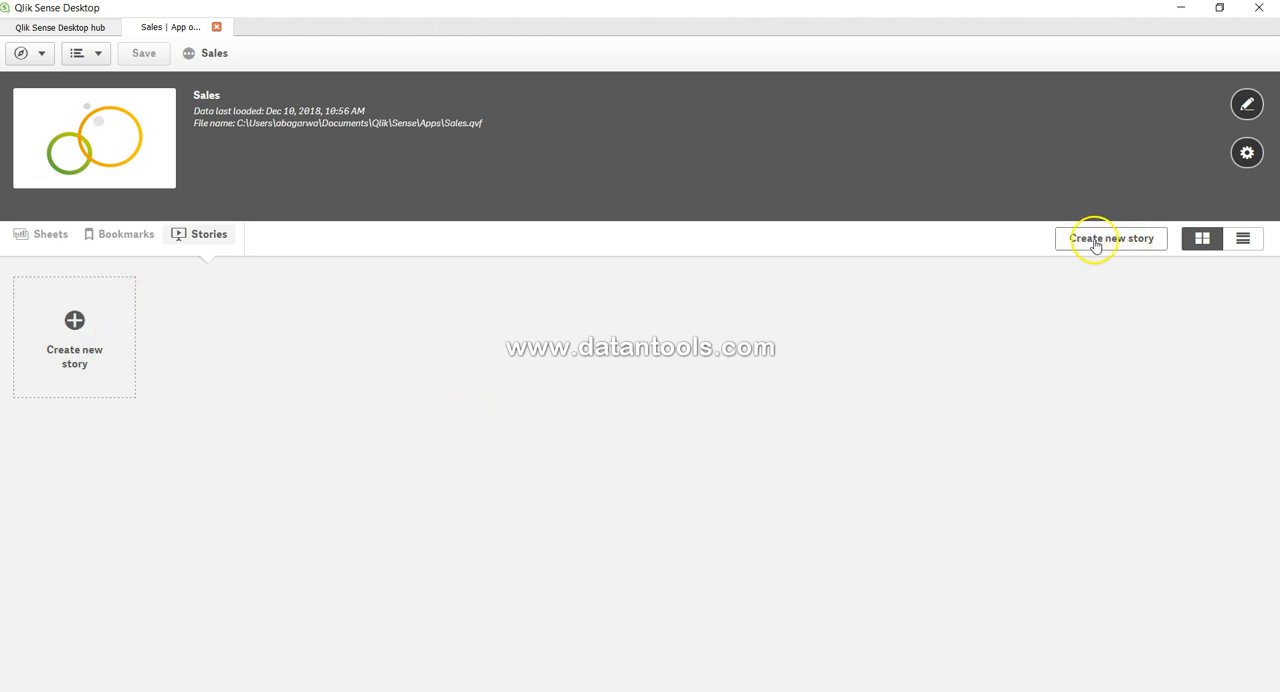
{"action": "left_click", "coordinate": [126, 235]}
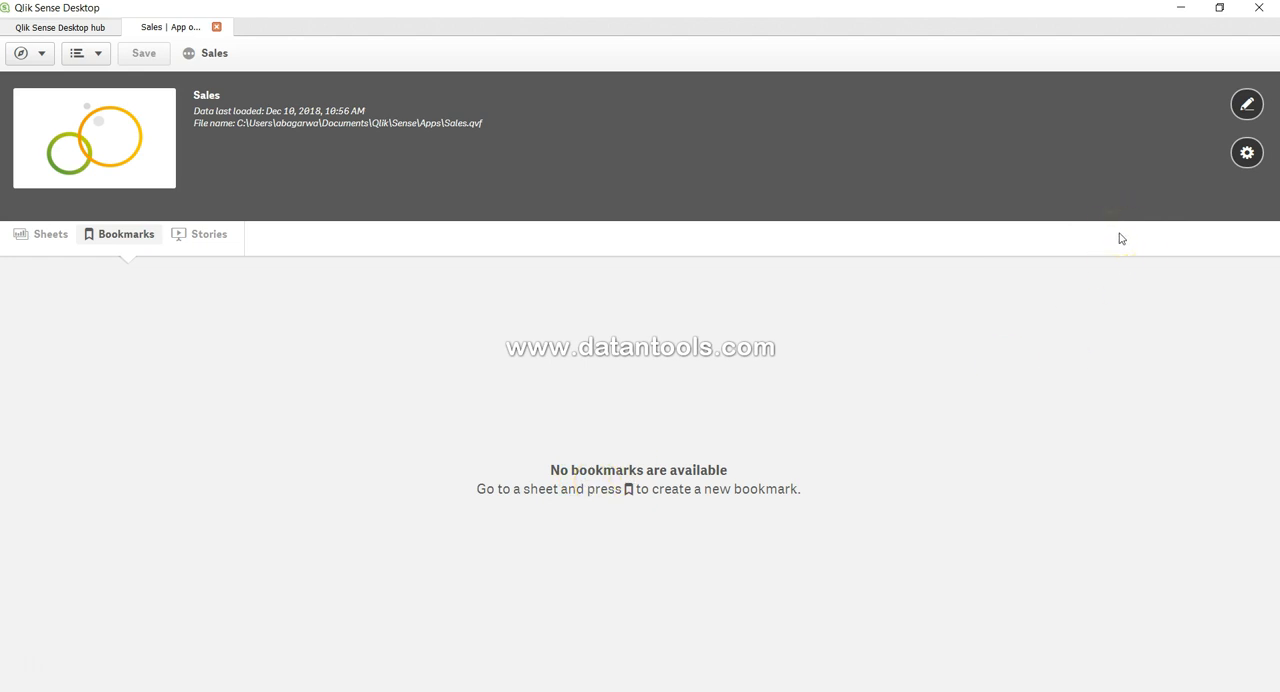
{"action": "left_click", "coordinate": [50, 241]}
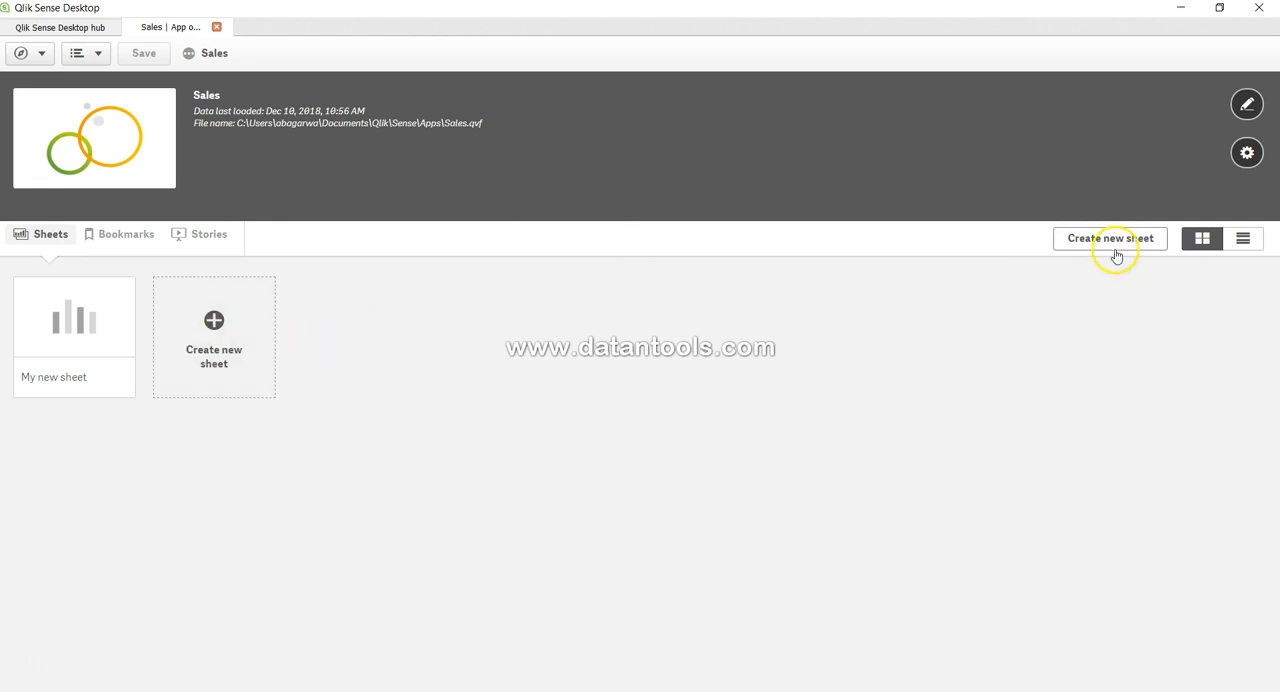
- Create a new sheet in the Sales app and title it "Sales Discovery"
{"action": "left_click", "coordinate": [230, 360]}
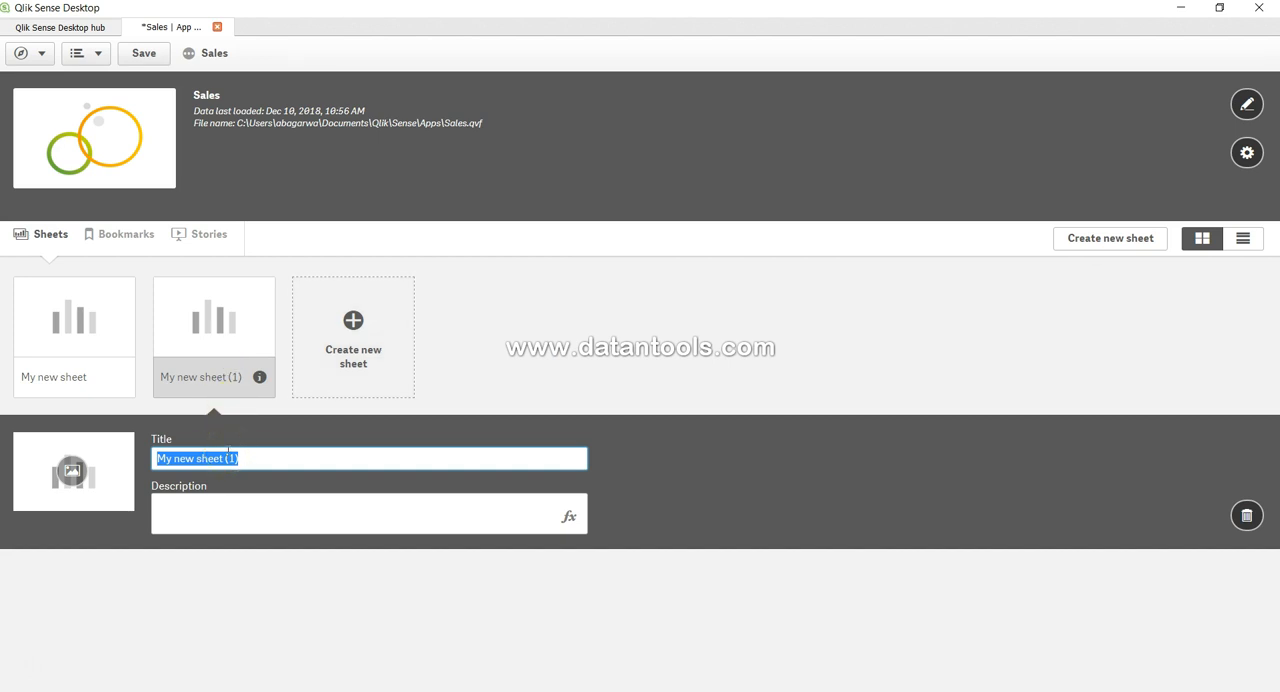
{"action": "type", "text": "Sales Dis"}
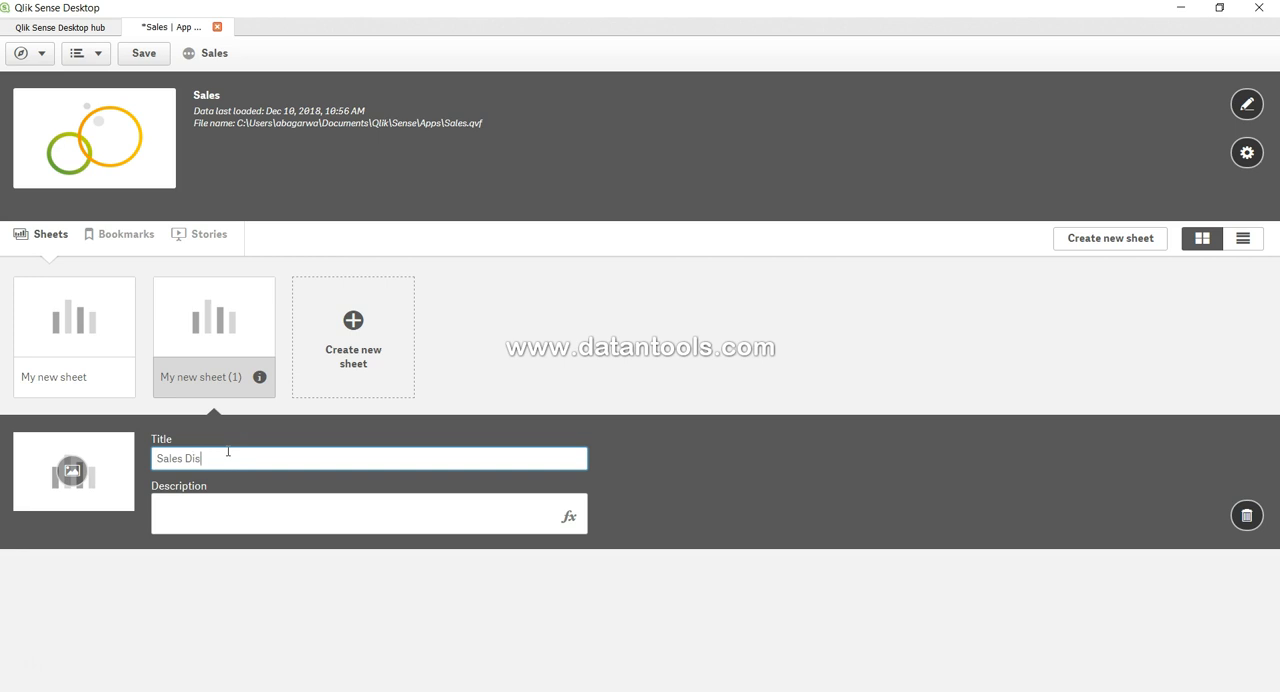
{"action": "type", "text": "covery"}
- Give the new sheet the description "Let's explore sales"
{"action": "left_click", "coordinate": [240, 515]}
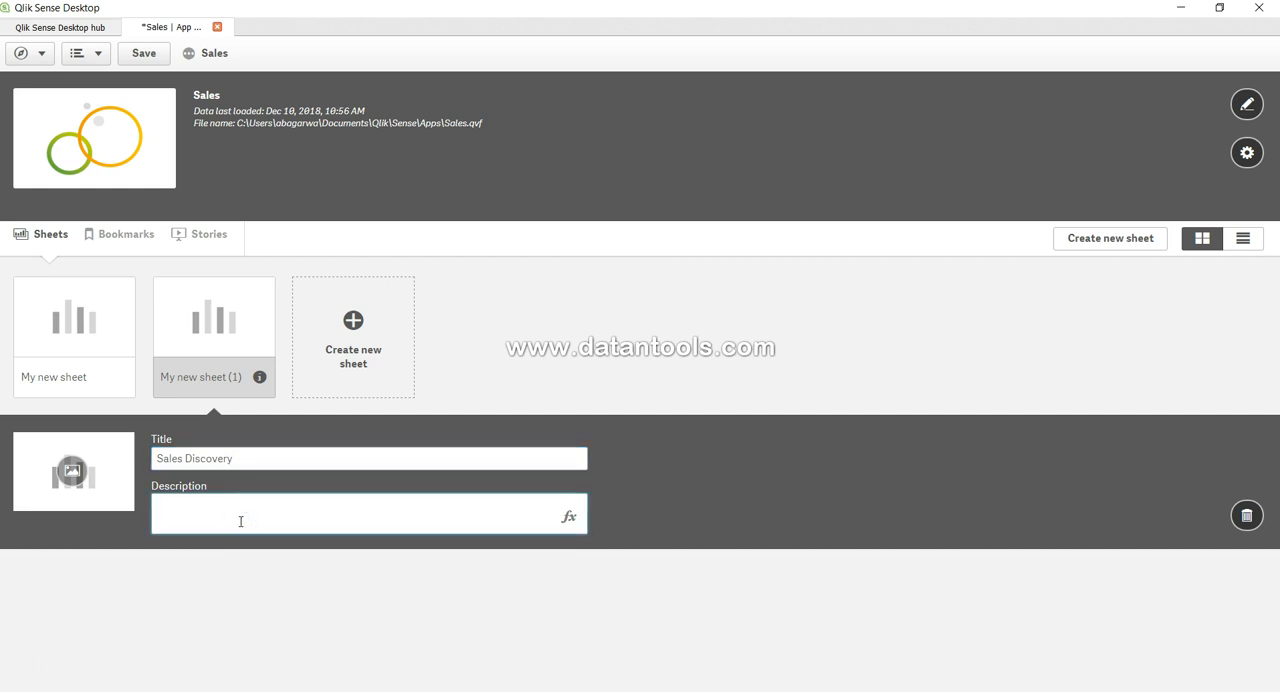
{"action": "type", "text": "Let's d"}
{"action": "type", "text": "xplore sales"}
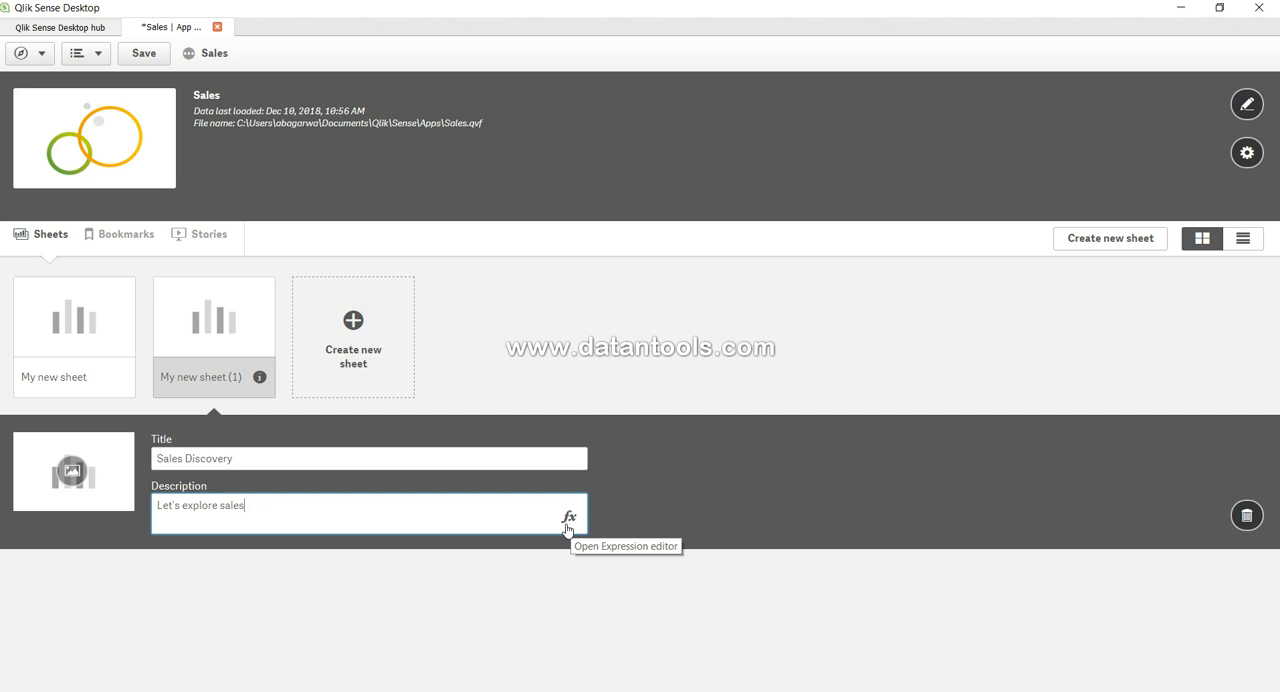
- View the description in the expression editor, cancel it without applying anything, and finish editing the sheet's details
{"action": "left_click", "coordinate": [567, 517]}
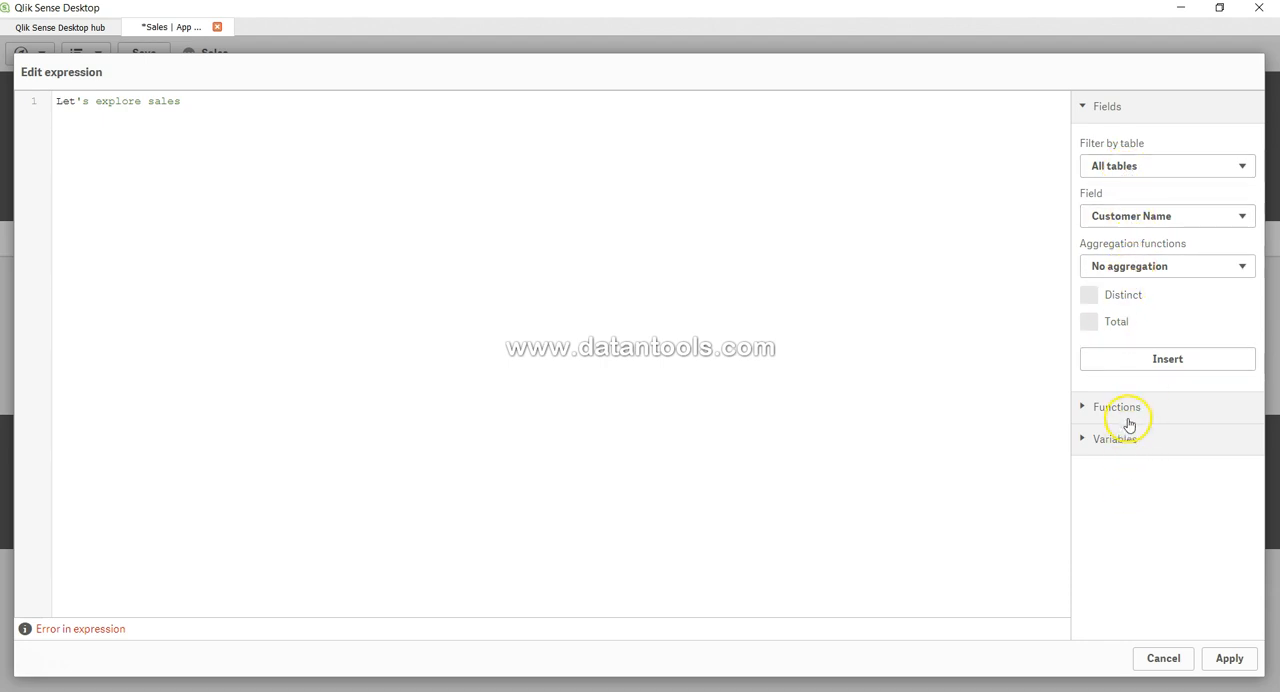
{"action": "left_click", "coordinate": [1161, 660]}
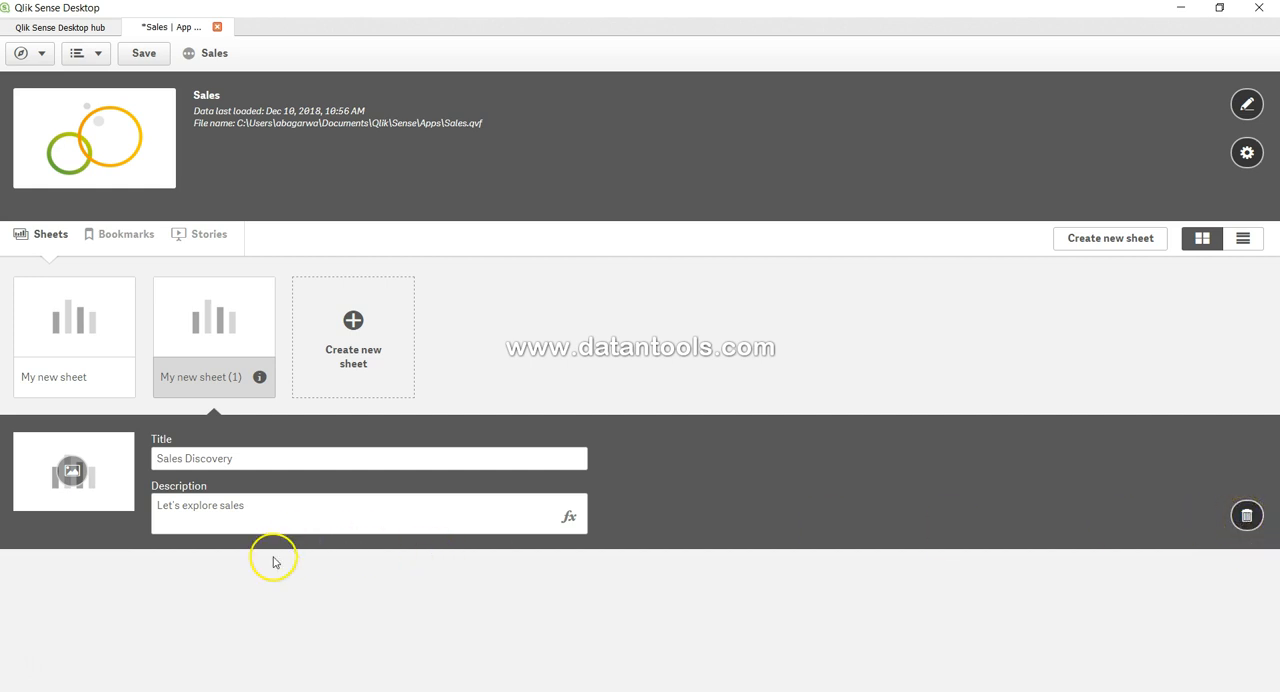
{"action": "left_click", "coordinate": [381, 613]}
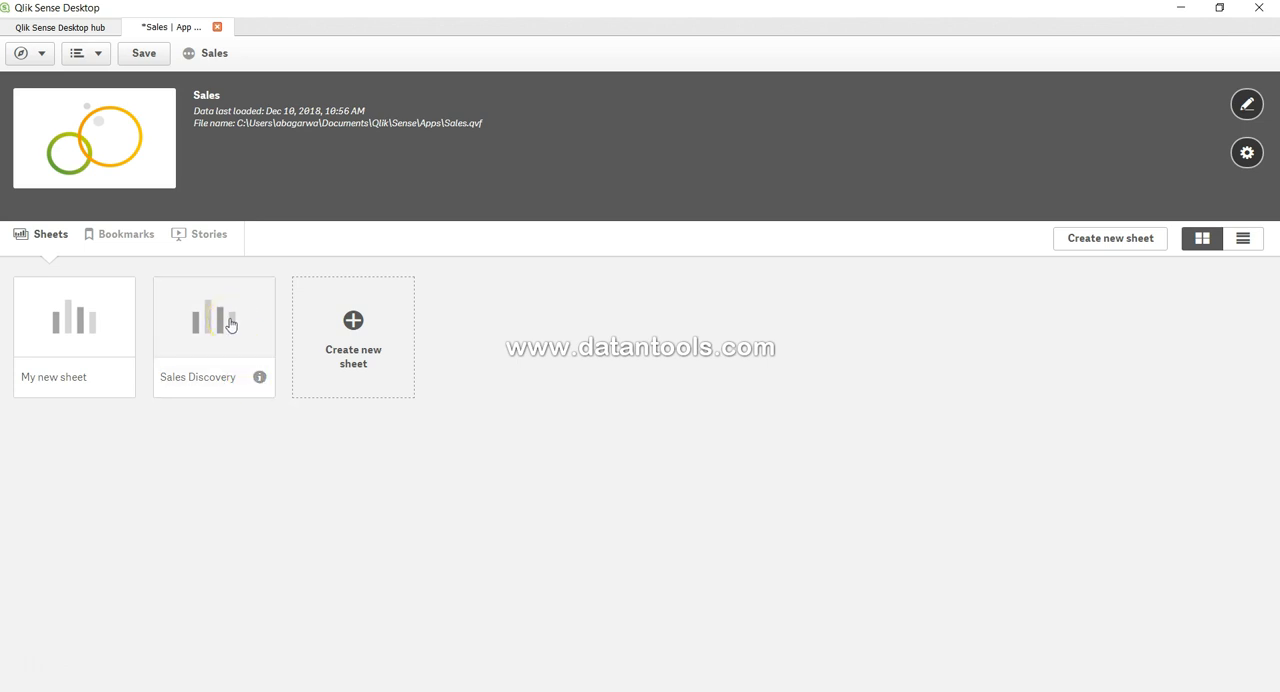
- View the Sales Discovery sheet's details, open its title and description for editing, and close the editing without changes
{"action": "left_click", "coordinate": [240, 386]}
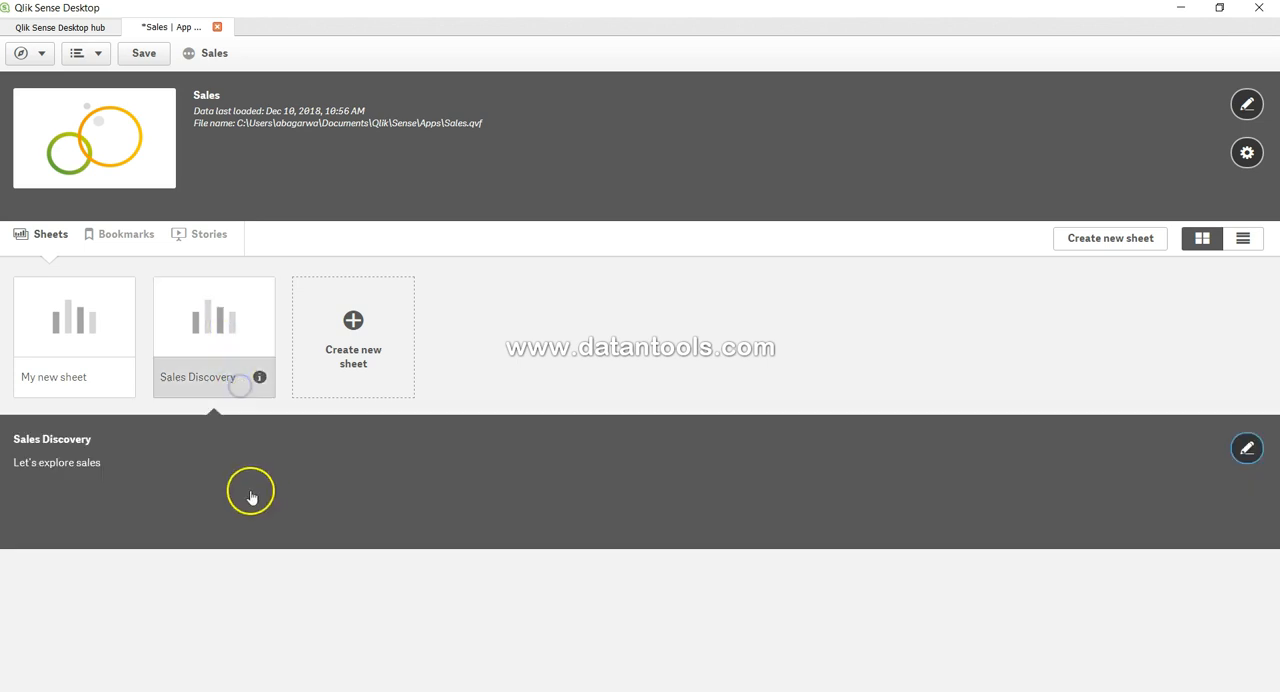
{"action": "left_click", "coordinate": [1245, 449]}
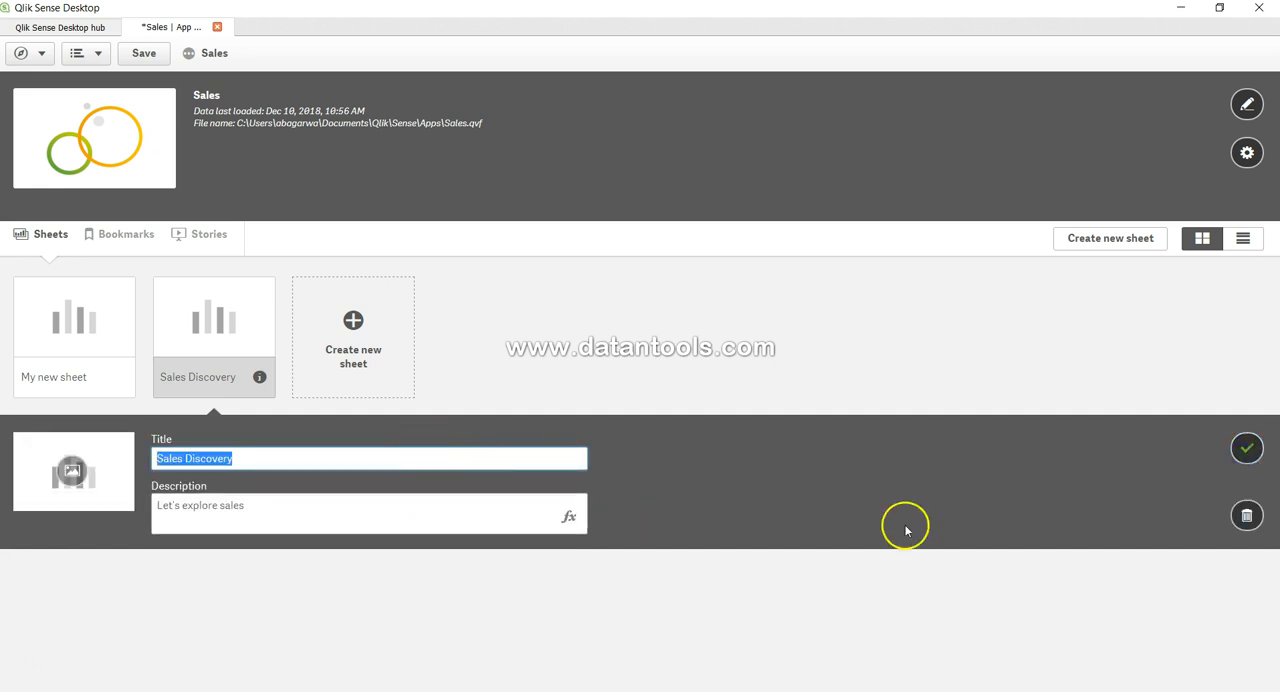
{"action": "left_click", "coordinate": [1246, 449]}
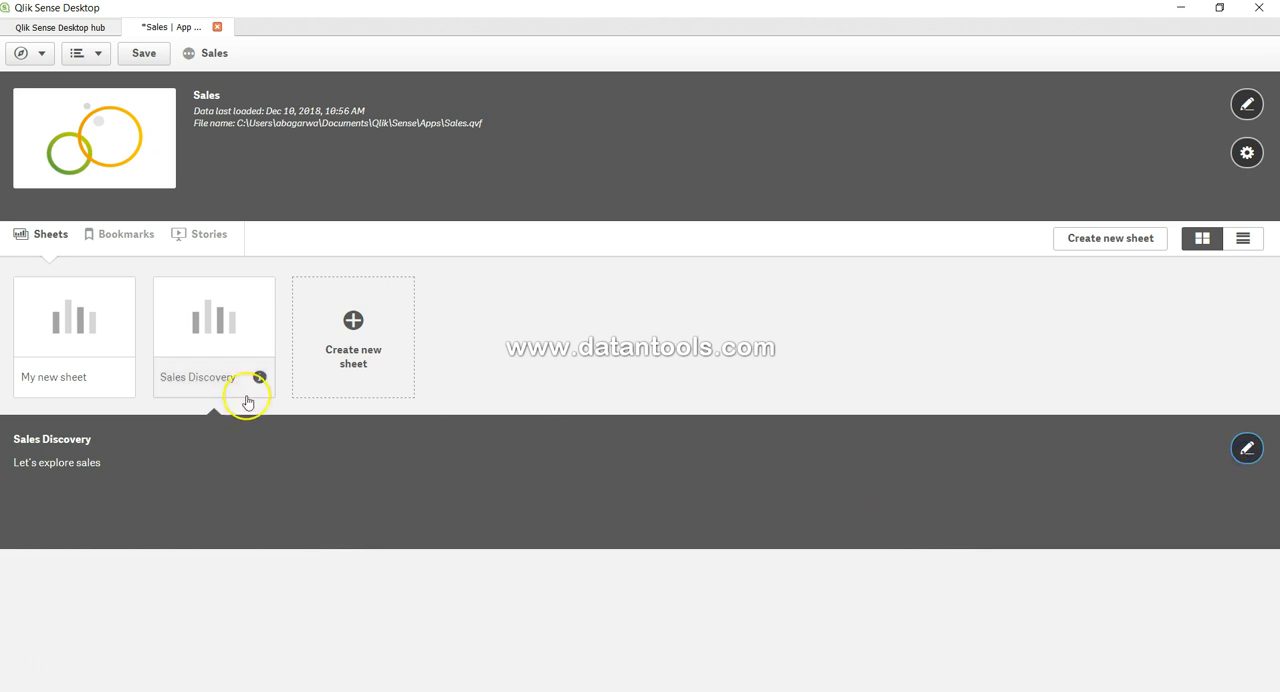
- Open the Sales Discovery sheet and start editing it
{"action": "left_click", "coordinate": [222, 318]}
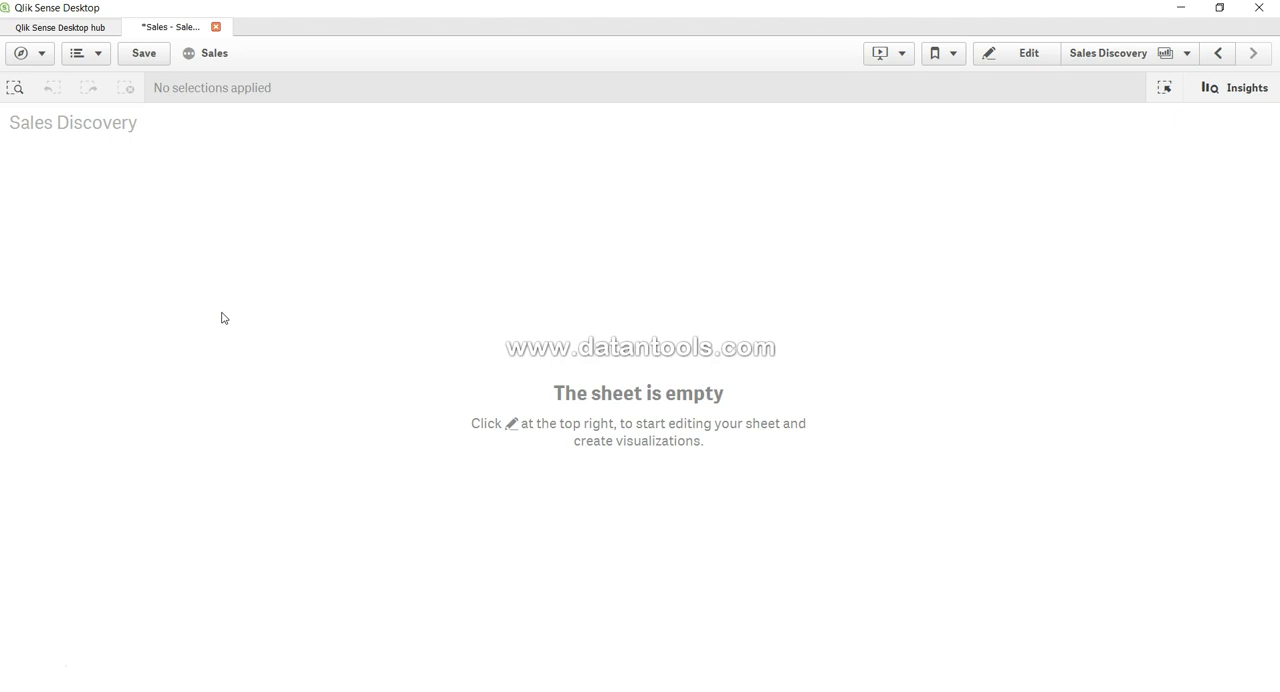
{"action": "left_click", "coordinate": [1021, 56]}
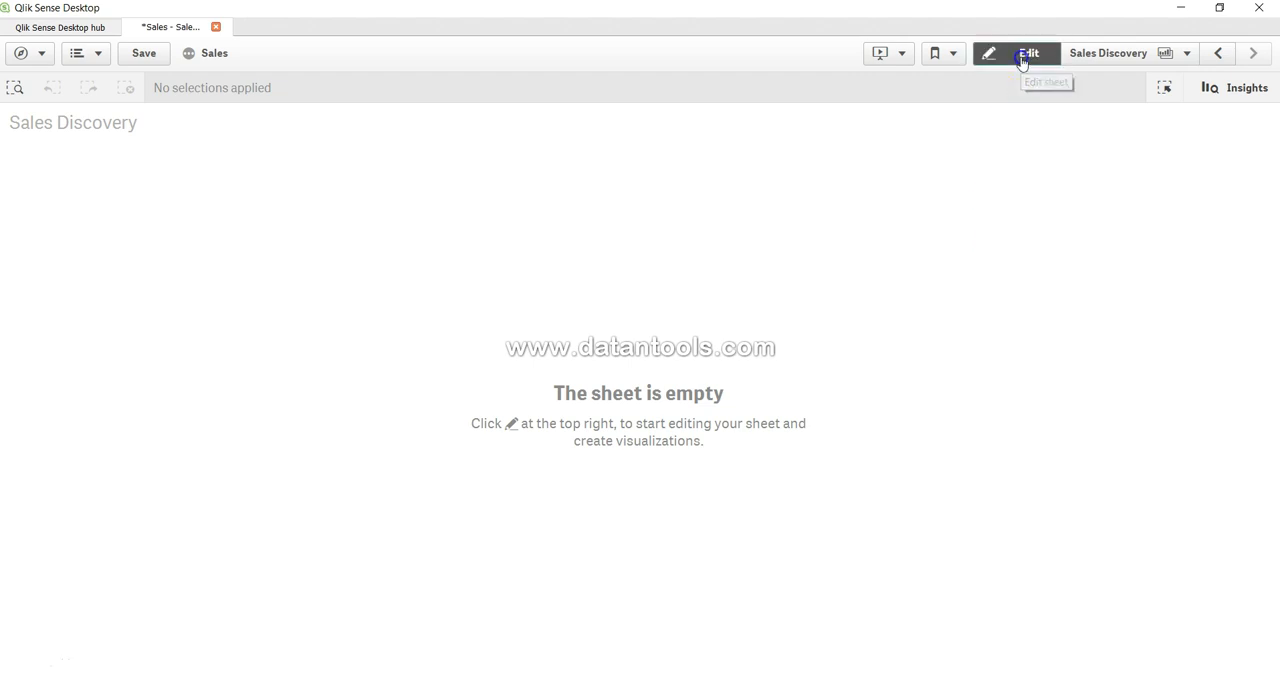
{"action": "left_click", "coordinate": [316, 389]}
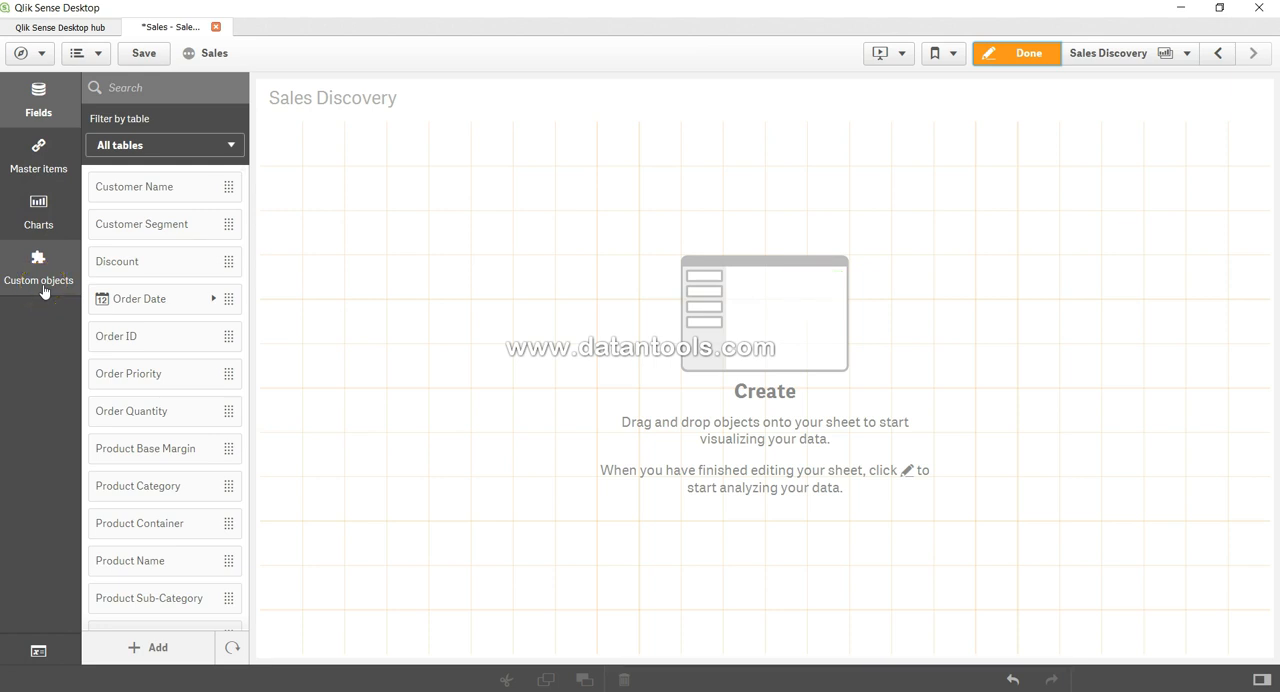
- Filter the available fields by the Orders$ table and look through the table's field list
{"action": "left_click", "coordinate": [158, 150]}
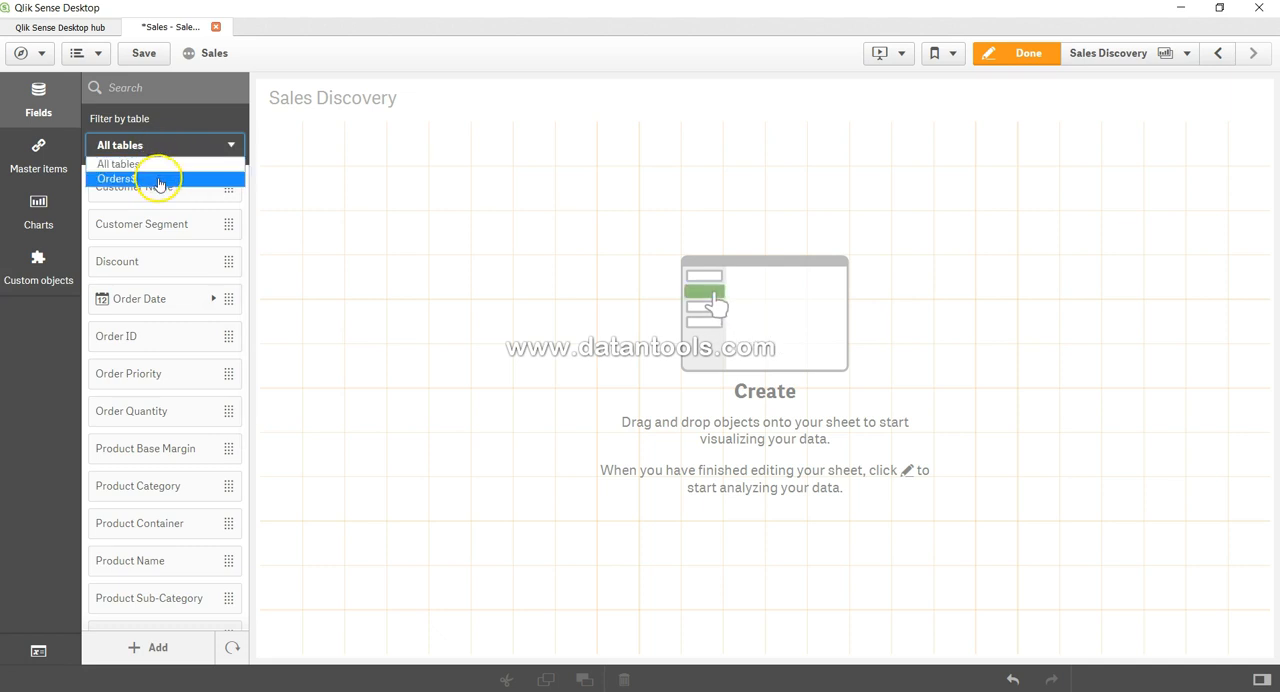
{"action": "left_click", "coordinate": [158, 180]}
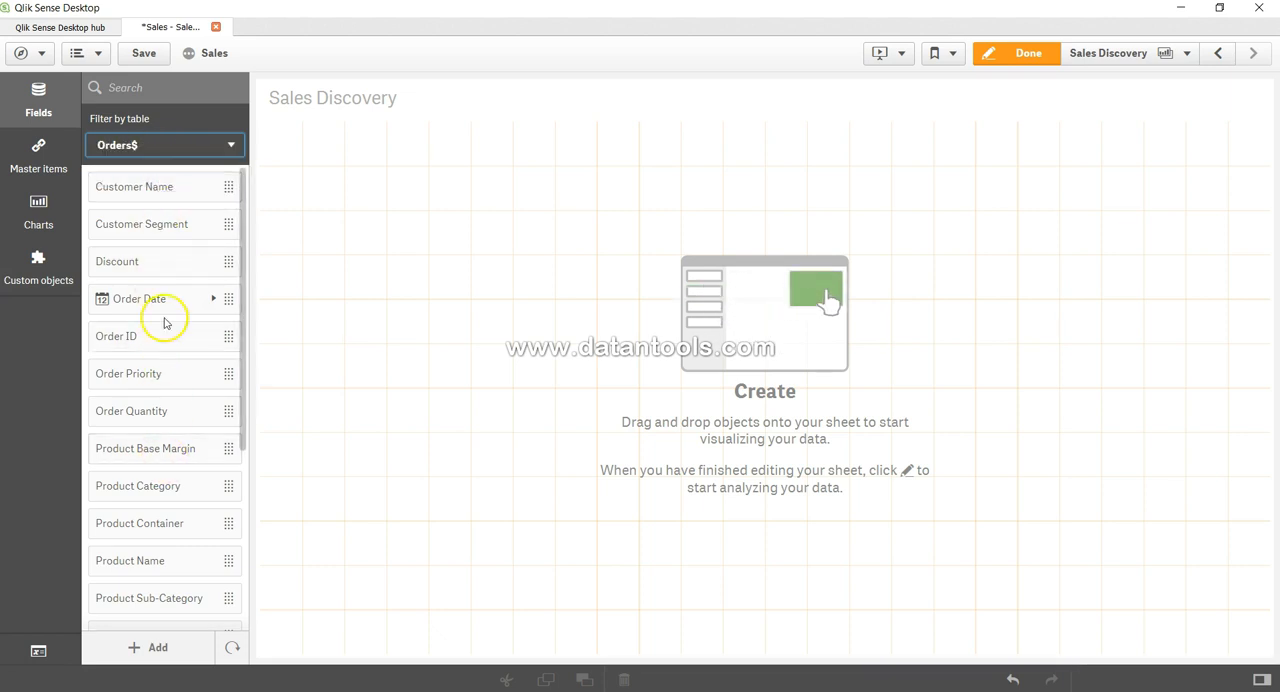
{"action": "left_click", "coordinate": [157, 90]}
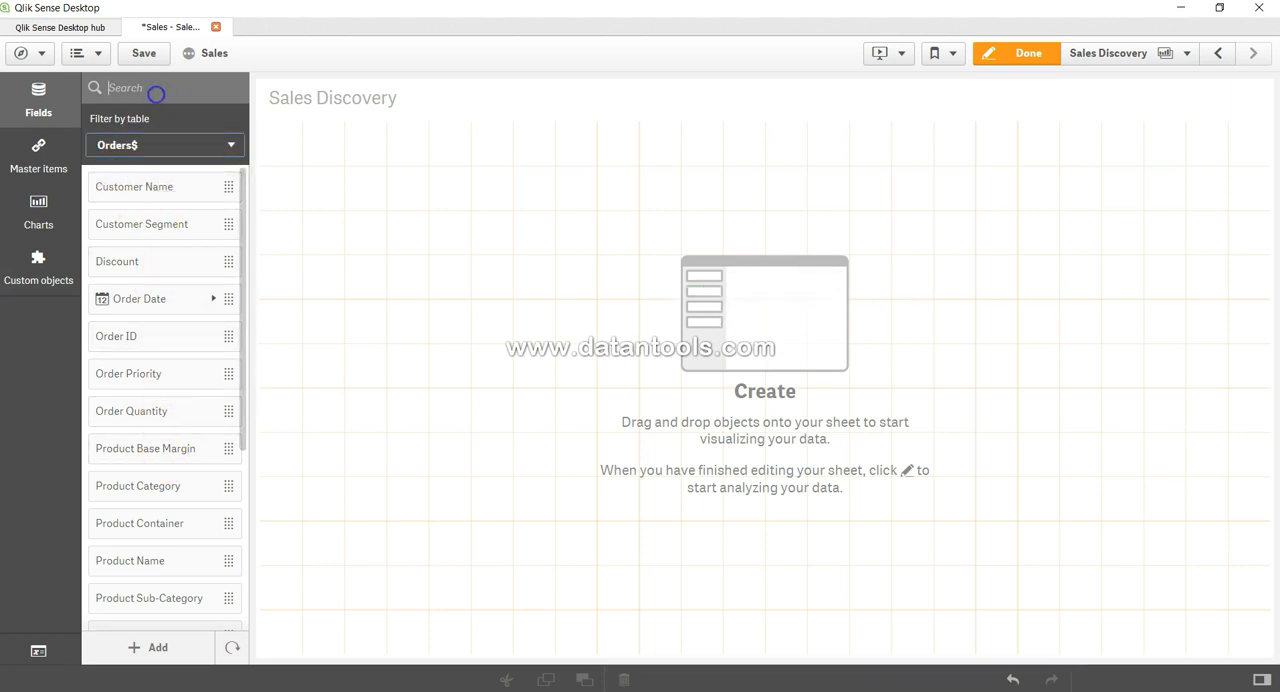
{"action": "scroll", "coordinate": [157, 343], "scroll_direction": "down", "scroll_amount": 3}
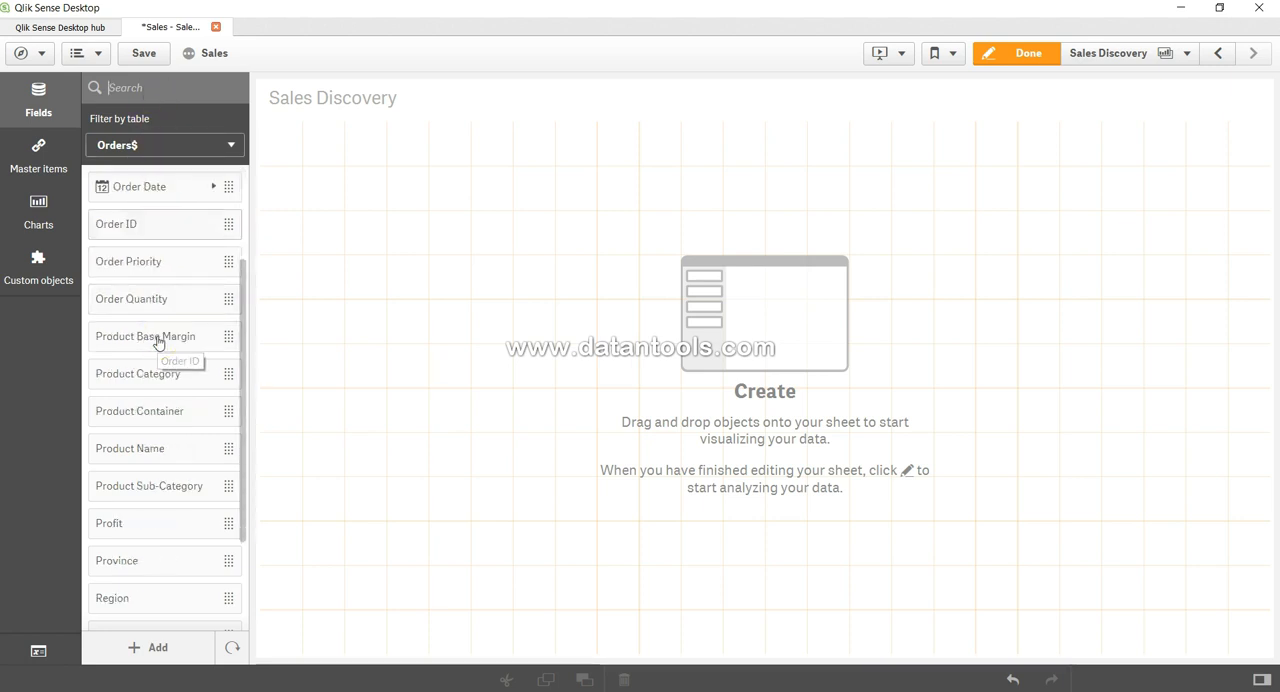
{"action": "scroll", "coordinate": [160, 300], "scroll_direction": "up", "scroll_amount": 3}
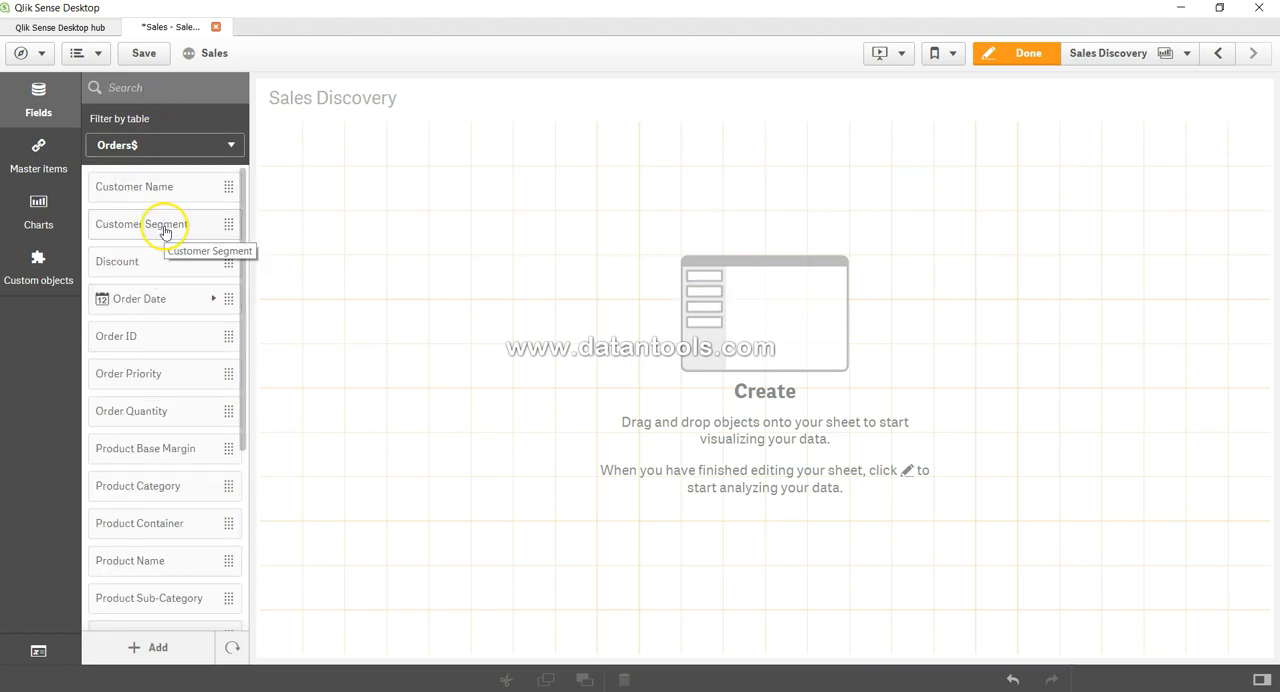